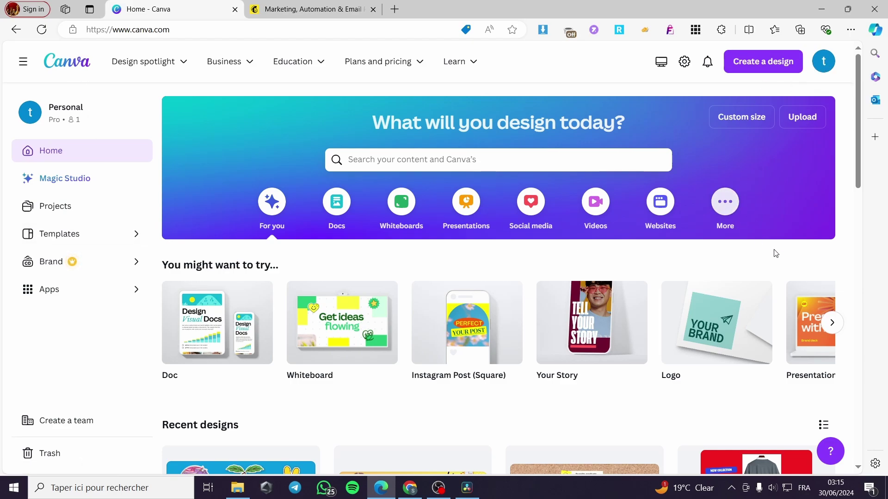
On the Mailchimp site, open the login page and autofill the saved account e-mail
{"action": "left_click", "coordinate": [291, 6]}
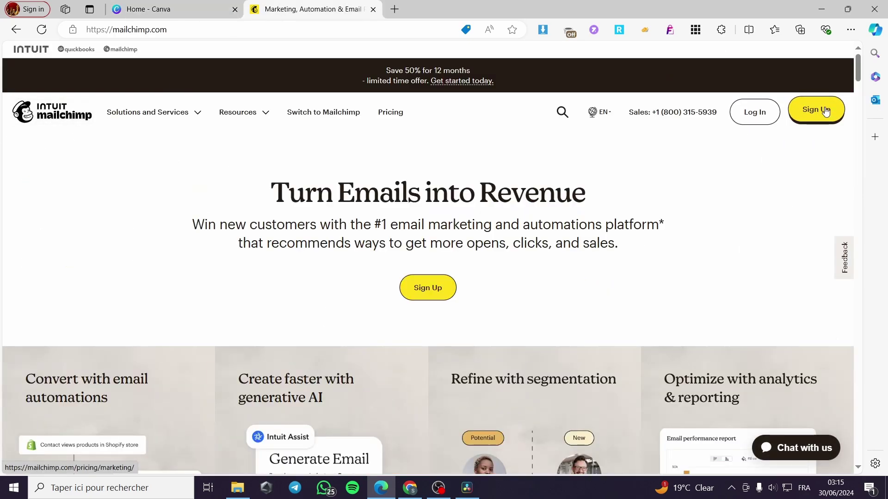
{"action": "left_click", "coordinate": [759, 119]}
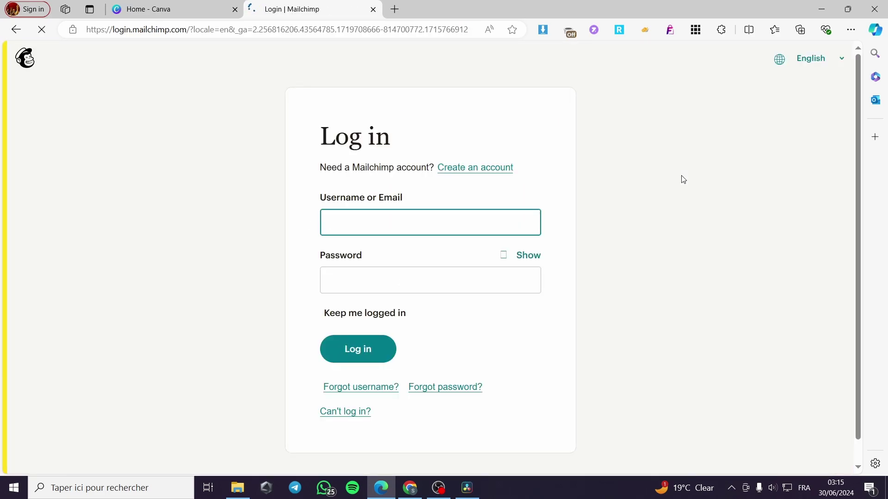
{"action": "left_click", "coordinate": [390, 234]}
{"action": "key", "text": "Down"}
{"action": "key", "text": "Return"}
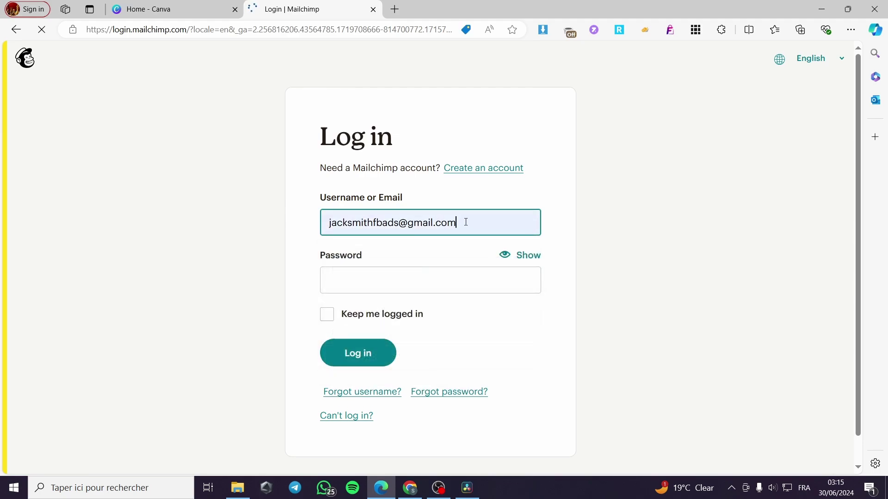
{"action": "left_click_drag", "start_coordinate": [466, 222], "coordinate": [419, 224]}
Enter the account password, keep the session logged in, and postpone security verification
{"action": "left_click", "coordinate": [586, 211]}
{"action": "left_click", "coordinate": [369, 285]}
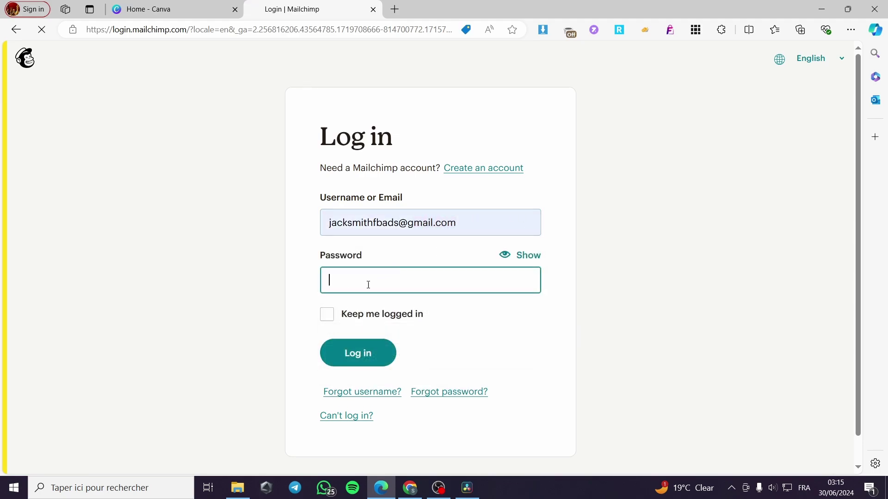
{"action": "left_click", "coordinate": [328, 316]}
{"action": "left_click", "coordinate": [388, 281]}
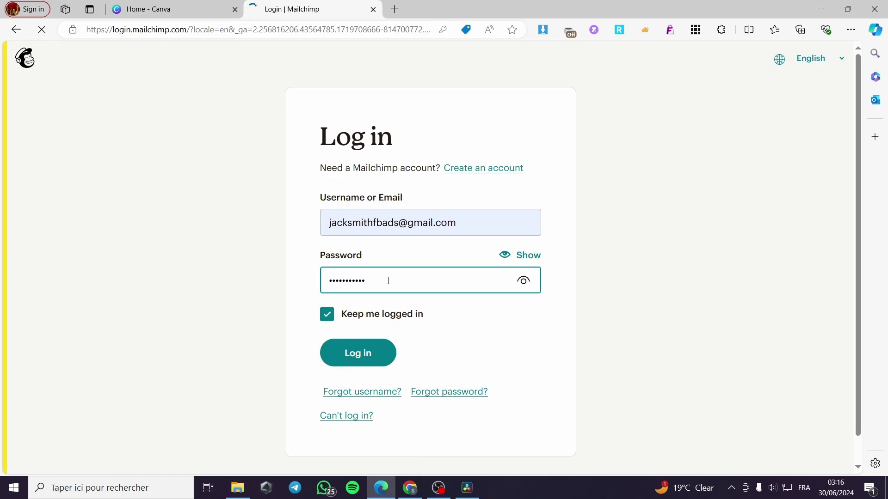
{"action": "scroll", "coordinate": [662, 352], "scroll_direction": "up", "scroll_amount": 3}
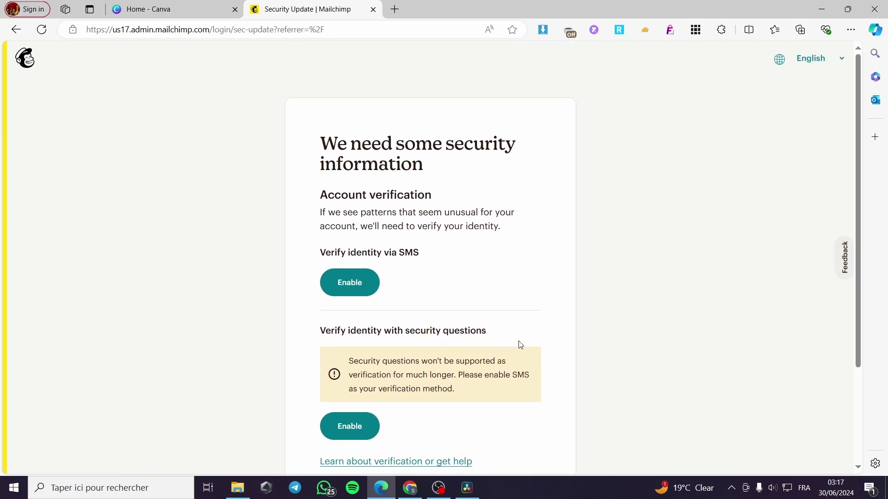
{"action": "scroll", "coordinate": [527, 281], "scroll_direction": "down", "scroll_amount": 3}
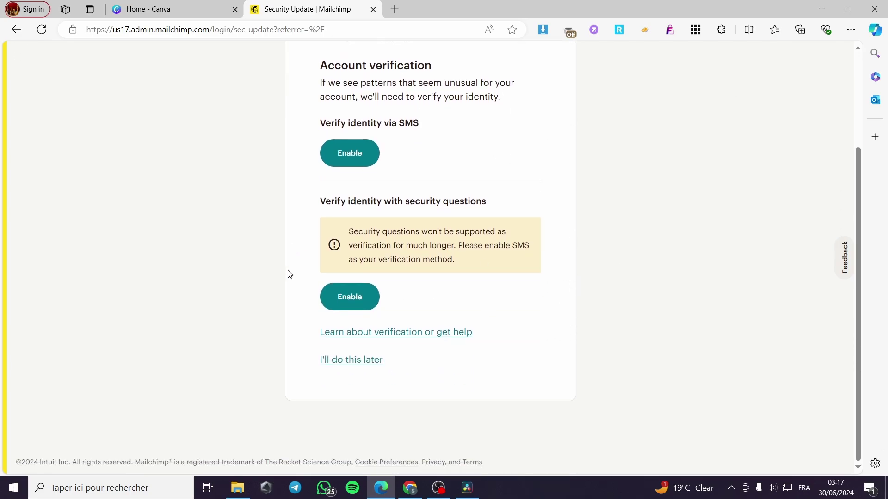
{"action": "left_click", "coordinate": [355, 365]}
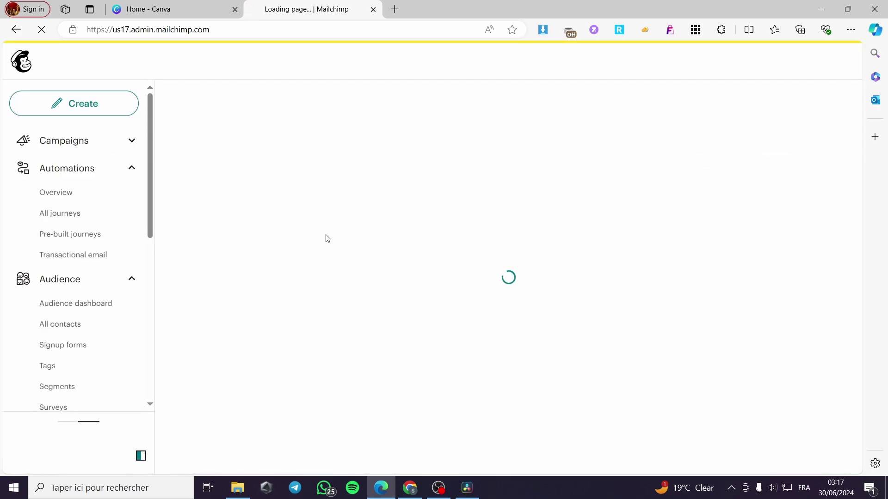
Back in Canva, search for 'newsletter' designs and templates
{"action": "left_click", "coordinate": [158, 7]}
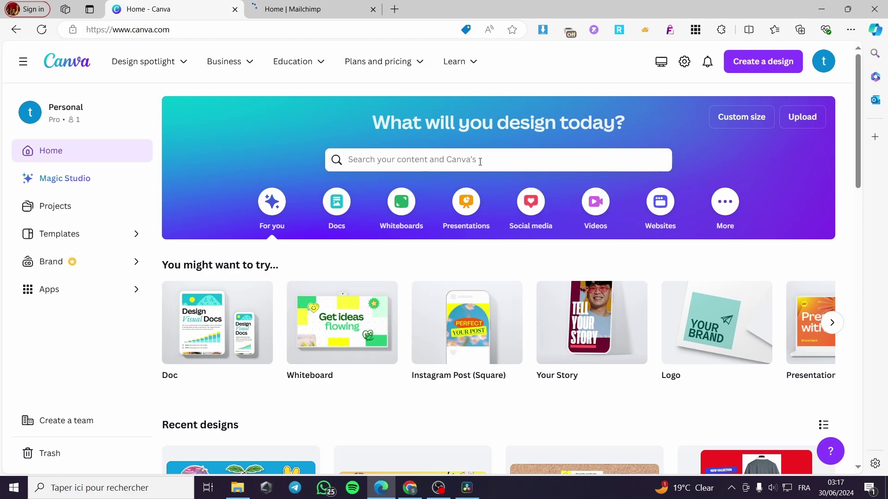
{"action": "left_click", "coordinate": [445, 160]}
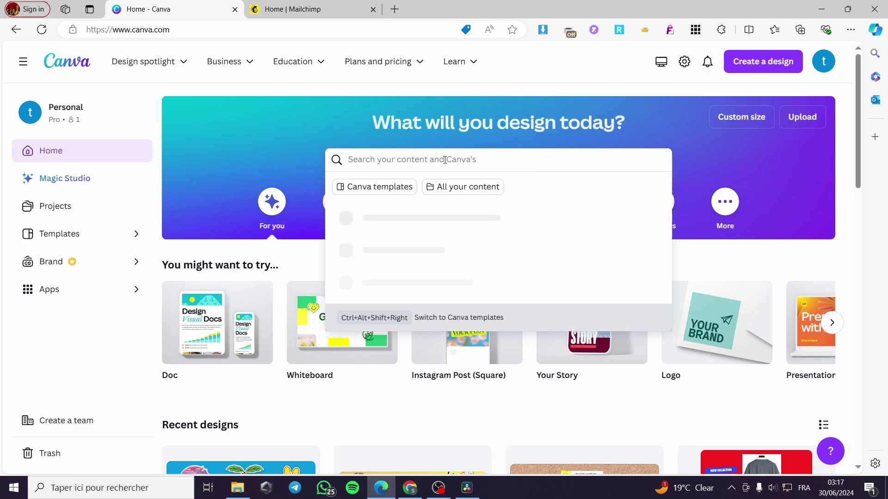
{"action": "type", "text": "new"}
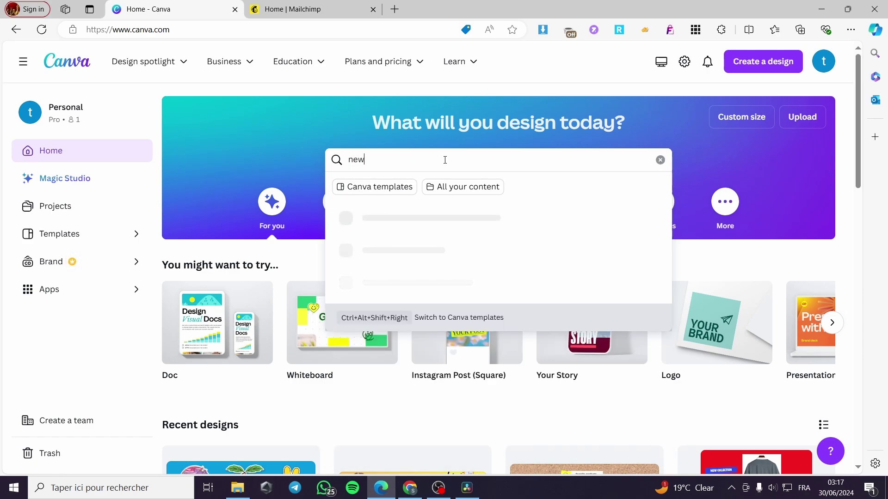
{"action": "type", "text": "sletter"}
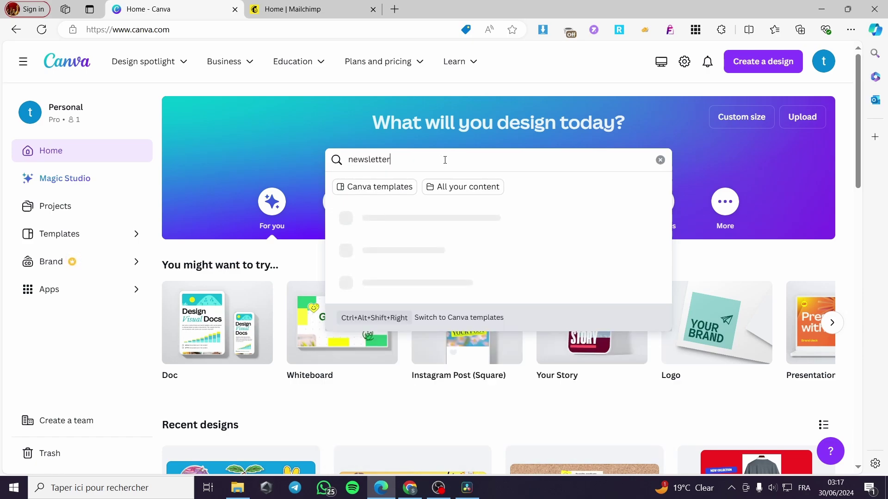
{"action": "key", "text": "Return"}
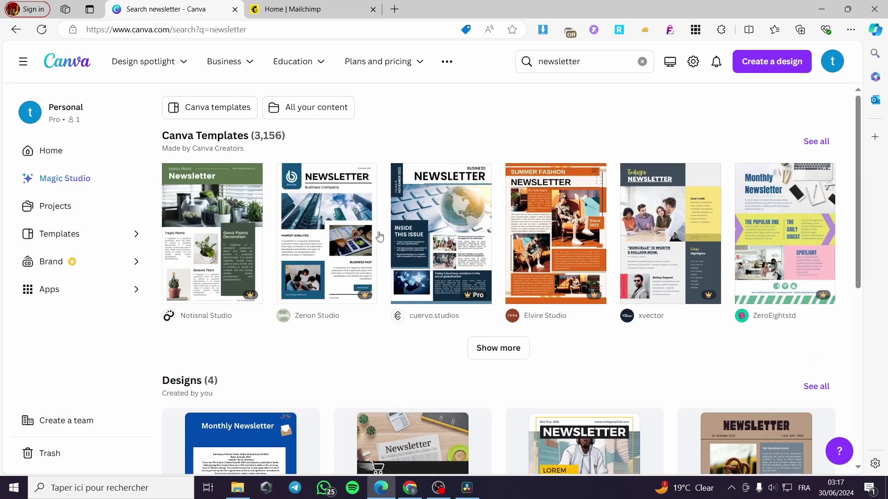
Load more newsletter templates and preview the Rise & Roar Monthly Newsletter template
{"action": "scroll", "coordinate": [379, 237], "scroll_direction": "down", "scroll_amount": 3}
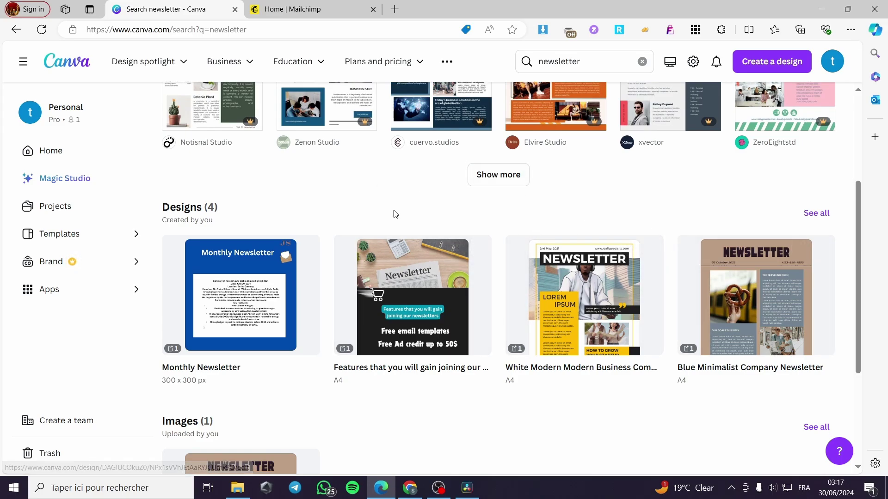
{"action": "scroll", "coordinate": [392, 214], "scroll_direction": "up", "scroll_amount": 3}
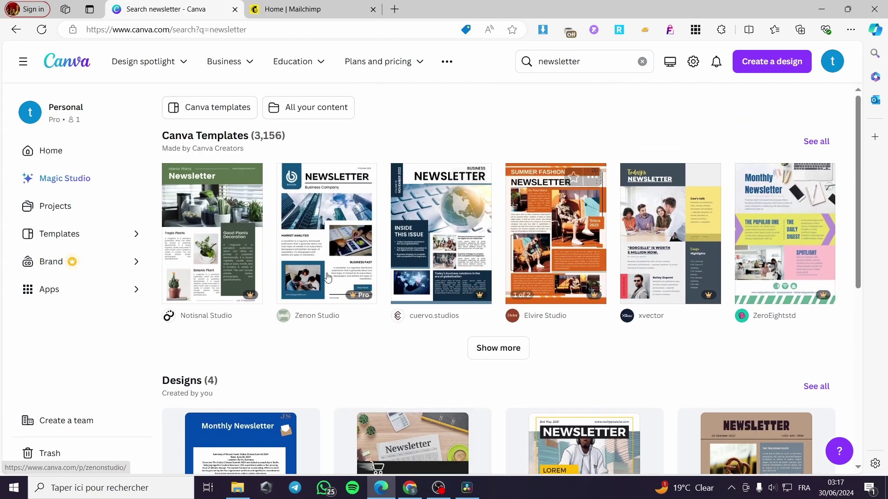
{"action": "left_click", "coordinate": [509, 349]}
{"action": "scroll", "coordinate": [567, 303], "scroll_direction": "down", "scroll_amount": 2}
{"action": "scroll", "coordinate": [567, 303], "scroll_direction": "down", "scroll_amount": 1}
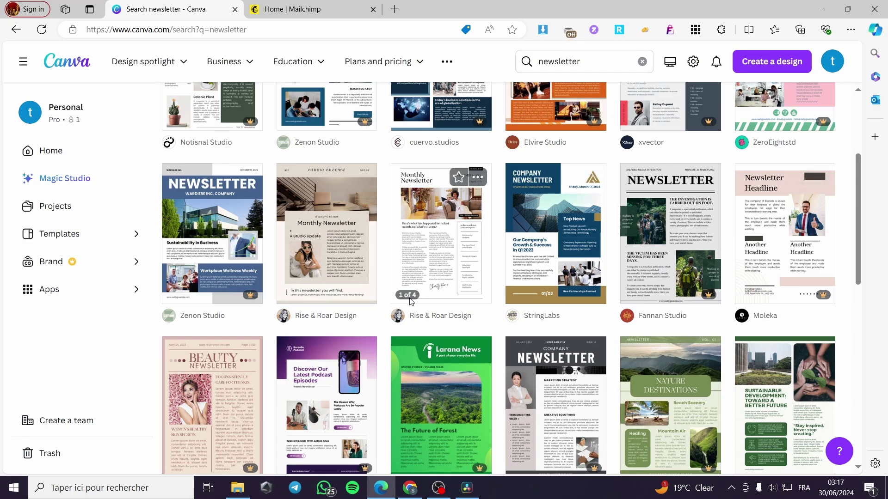
{"action": "left_click", "coordinate": [325, 277]}
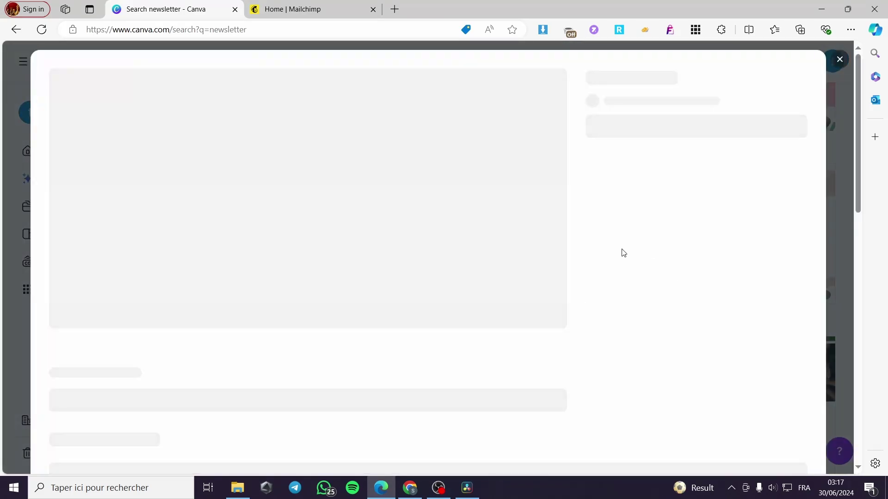
Open the template for editing and delete the woman's photo on page 1
{"action": "left_click", "coordinate": [684, 180]}
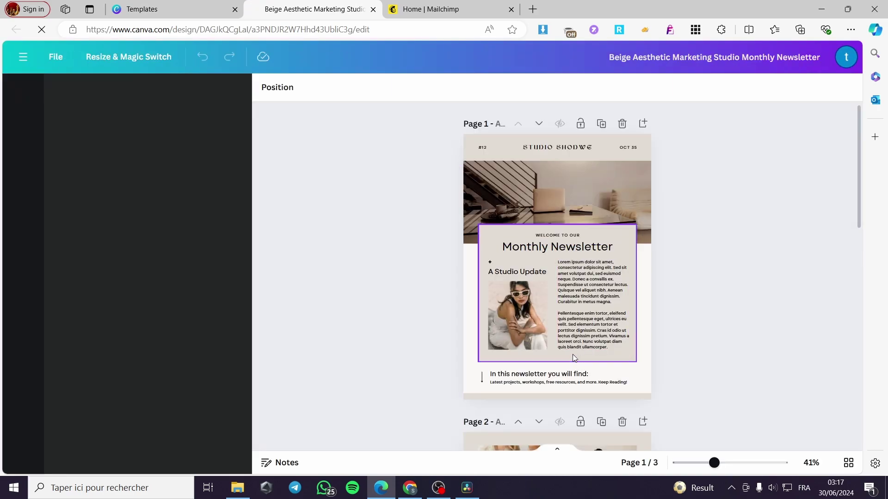
{"action": "scroll", "coordinate": [572, 354], "scroll_direction": "down", "scroll_amount": 5}
{"action": "scroll", "coordinate": [565, 348], "scroll_direction": "down", "scroll_amount": 5}
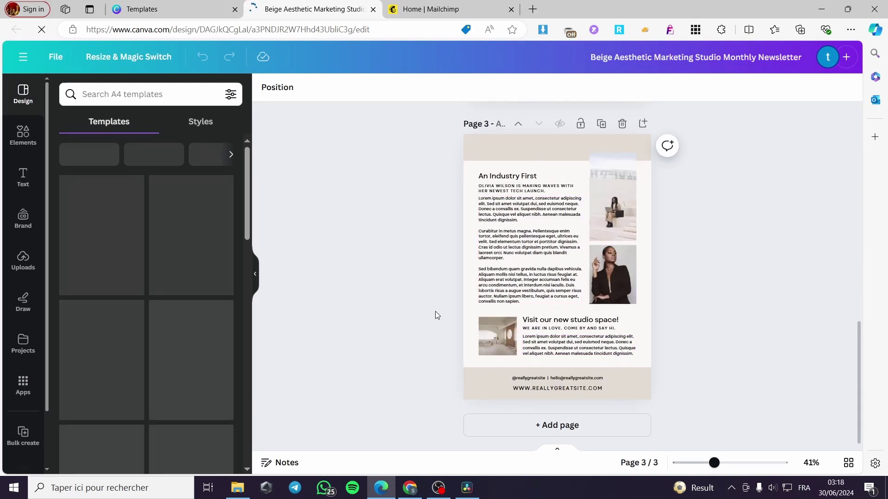
{"action": "scroll", "coordinate": [610, 346], "scroll_direction": "up", "scroll_amount": 10}
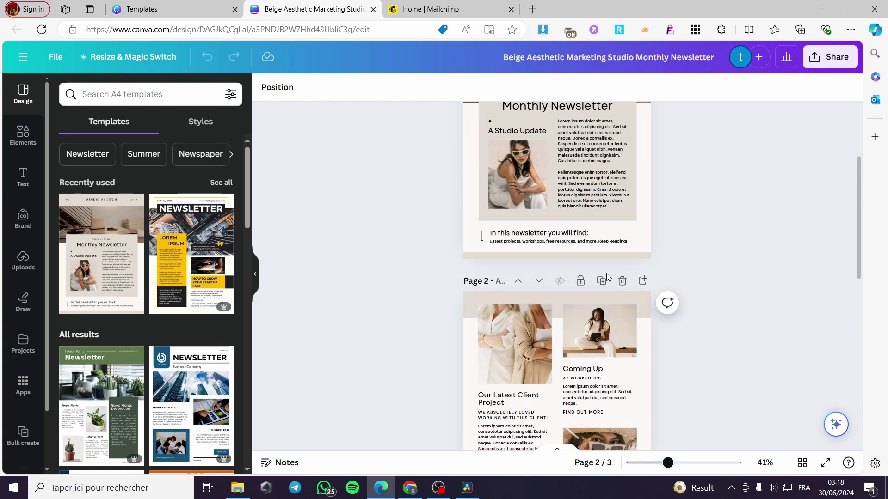
{"action": "scroll", "coordinate": [608, 277], "scroll_direction": "up", "scroll_amount": 3}
{"action": "left_click", "coordinate": [527, 291]}
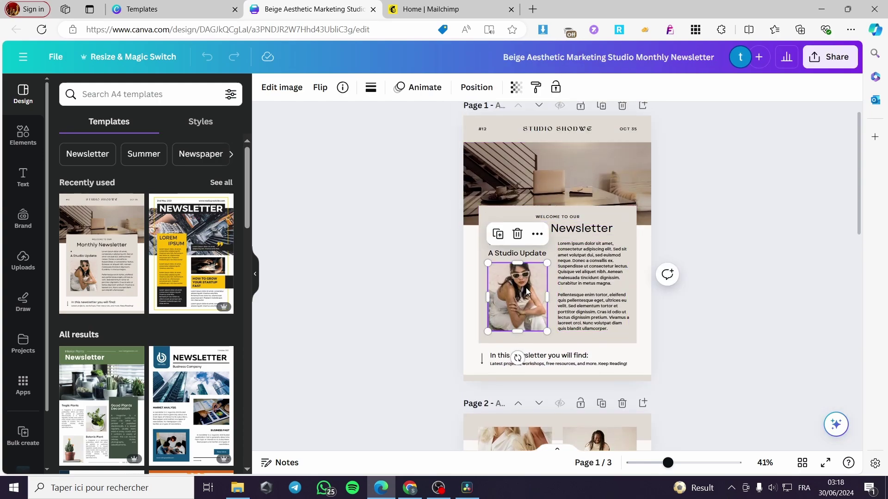
{"action": "left_click", "coordinate": [517, 234]}
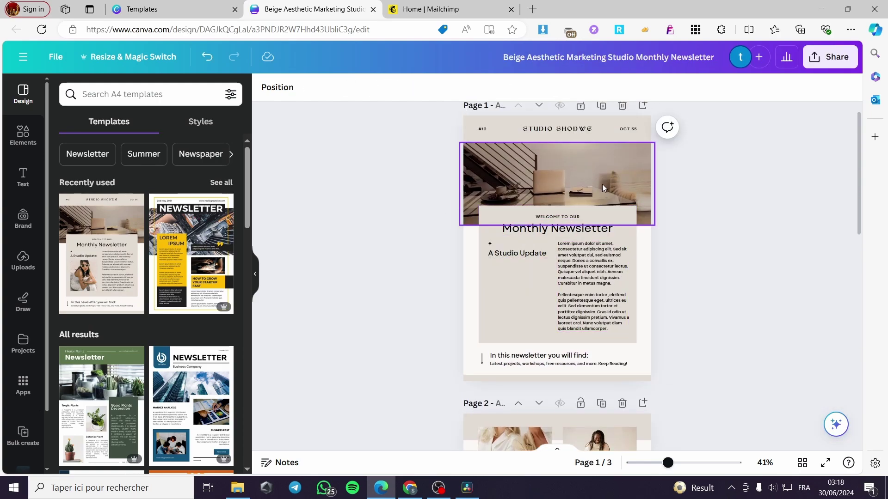
Add the uploaded polo shirt photo and size it into the box under 'A Studio Update'
{"action": "left_click", "coordinate": [24, 260]}
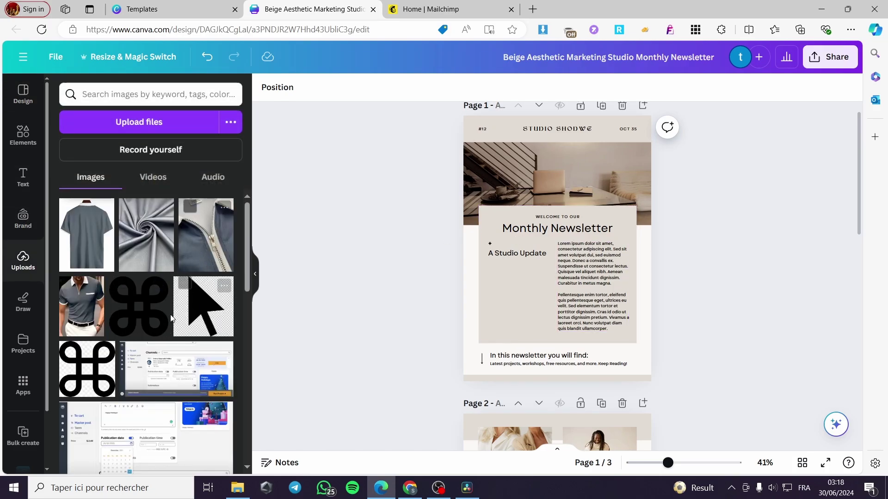
{"action": "left_click", "coordinate": [78, 317]}
{"action": "left_click_drag", "start_coordinate": [638, 376], "coordinate": [511, 319]}
{"action": "mouse_move", "coordinate": [535, 270]}
{"action": "left_mouse_down"}
{"action": "mouse_move", "coordinate": [545, 261]}
{"action": "mouse_move", "coordinate": [528, 279]}
{"action": "left_mouse_up"}
{"action": "left_click", "coordinate": [719, 272]}
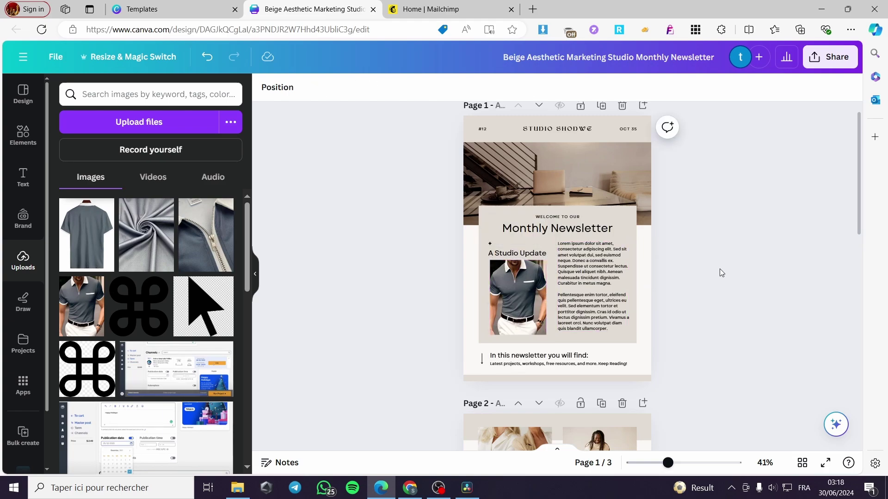
{"action": "scroll", "coordinate": [683, 309], "scroll_direction": "down", "scroll_amount": 6}
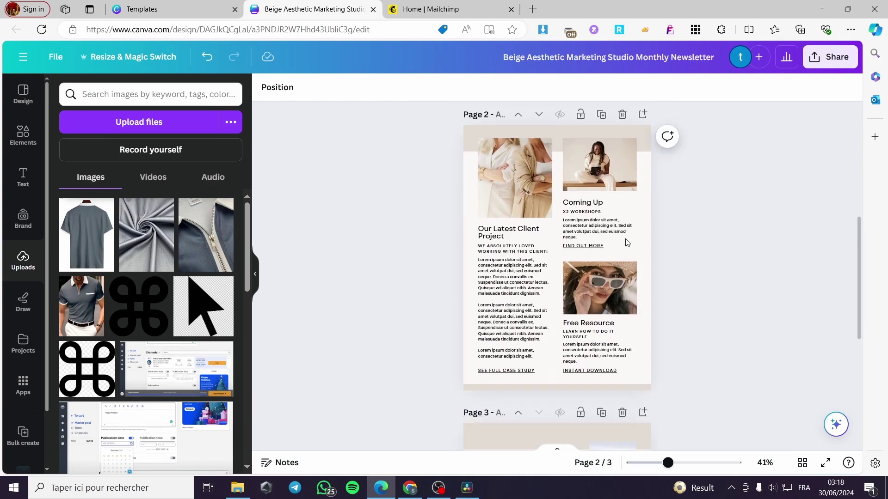
Delete page 2's left photo and add a narrowed PRO LOGO DESIGN upload
{"action": "left_click", "coordinate": [501, 184]}
{"action": "left_click", "coordinate": [520, 253]}
{"action": "left_click", "coordinate": [604, 183]}
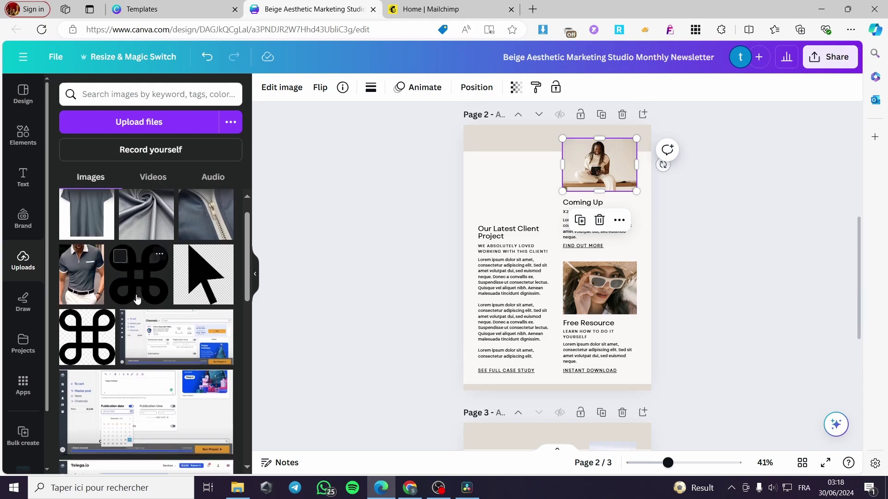
{"action": "scroll", "coordinate": [139, 305], "scroll_direction": "down", "scroll_amount": 10}
{"action": "scroll", "coordinate": [175, 298], "scroll_direction": "up", "scroll_amount": 2}
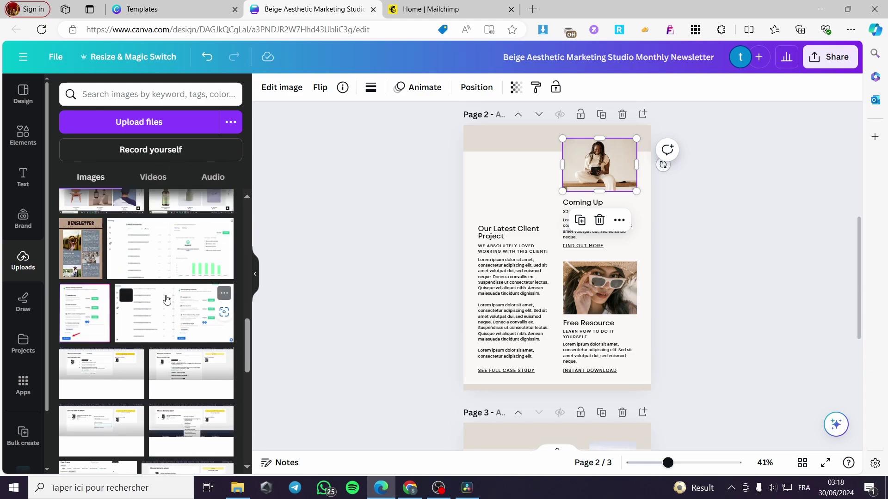
{"action": "left_click", "coordinate": [100, 268]}
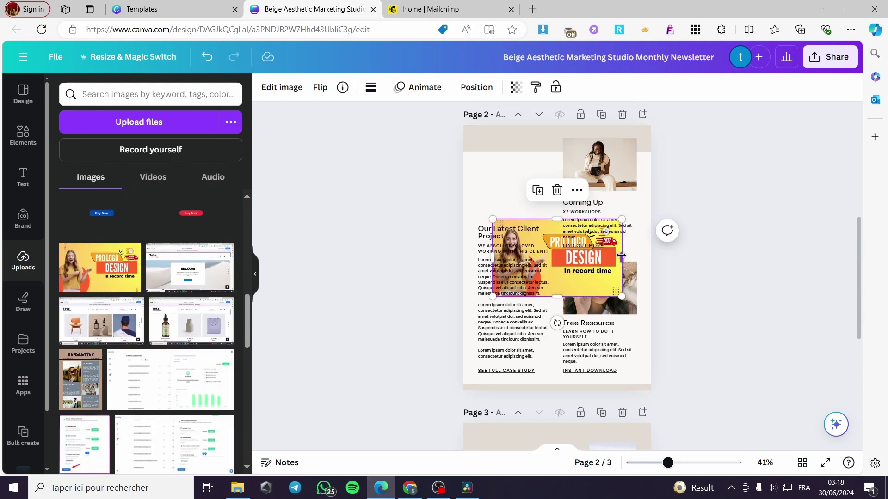
{"action": "left_click_drag", "start_coordinate": [621, 255], "coordinate": [521, 202]}
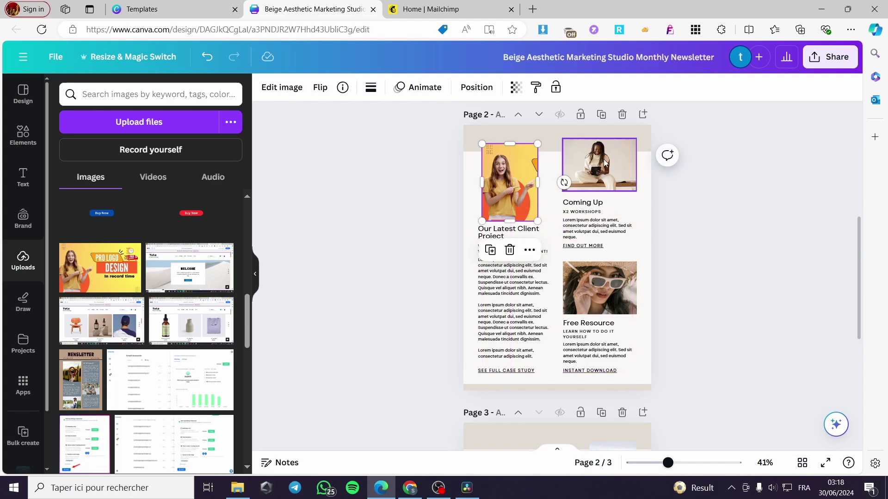
Replace the woman-with-tablet photo with a shrunken Summer Time image at page 2's top right
{"action": "left_click", "coordinate": [602, 163]}
{"action": "left_click", "coordinate": [599, 221]}
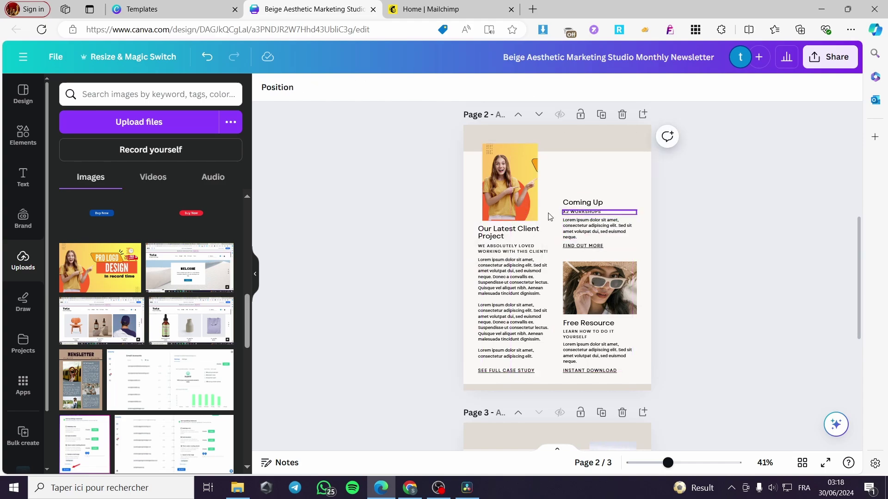
{"action": "scroll", "coordinate": [198, 306], "scroll_direction": "down", "scroll_amount": 5}
{"action": "scroll", "coordinate": [198, 306], "scroll_direction": "down", "scroll_amount": 4}
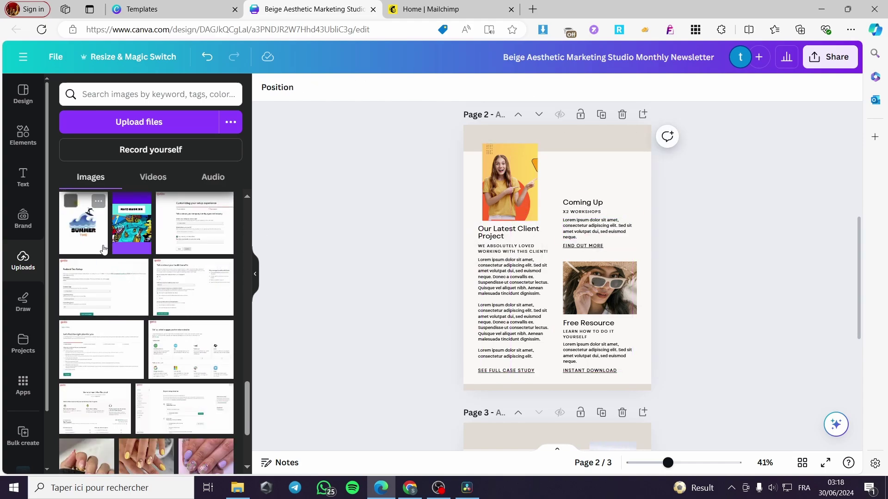
{"action": "left_click", "coordinate": [83, 222]}
{"action": "left_click_drag", "start_coordinate": [624, 343], "coordinate": [549, 248]}
{"action": "left_click_drag", "start_coordinate": [536, 202], "coordinate": [608, 153]}
Replace the sunglasses photo with the arch city image below 'Find out more'
{"action": "left_click", "coordinate": [607, 269]}
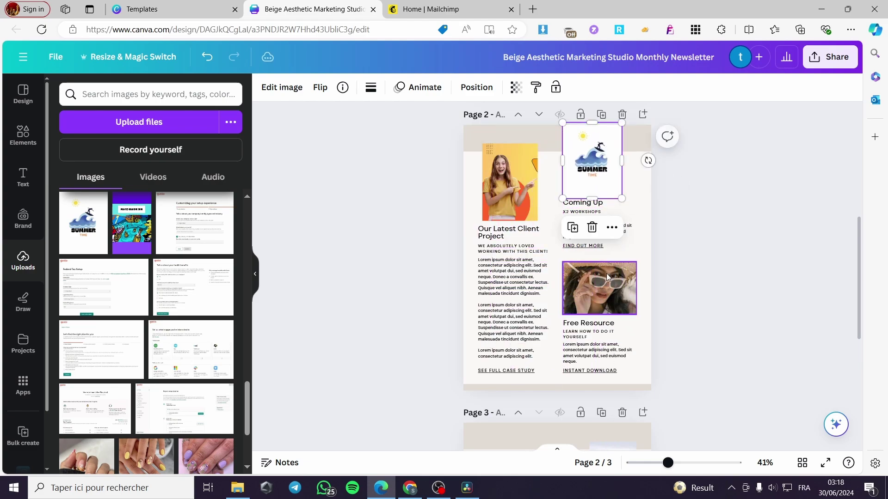
{"action": "left_click", "coordinate": [599, 233]}
{"action": "scroll", "coordinate": [182, 317], "scroll_direction": "down", "scroll_amount": 3}
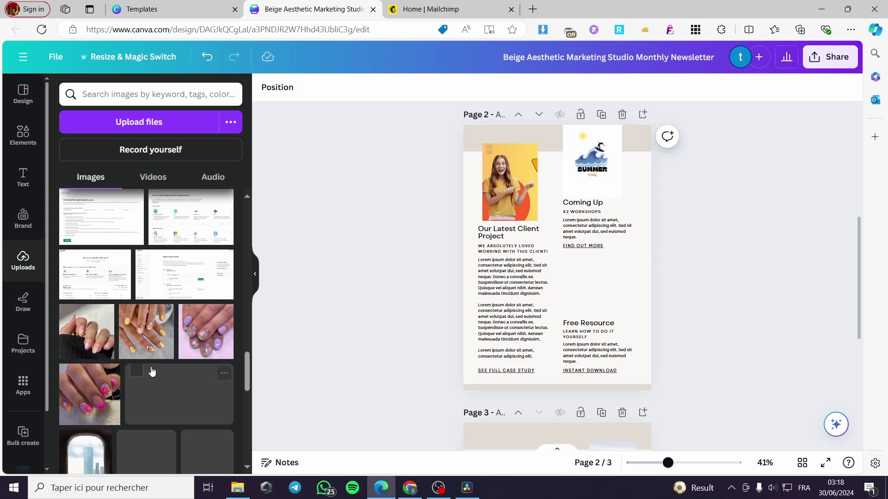
{"action": "scroll", "coordinate": [150, 365], "scroll_direction": "down", "scroll_amount": 4}
{"action": "left_click", "coordinate": [90, 313]}
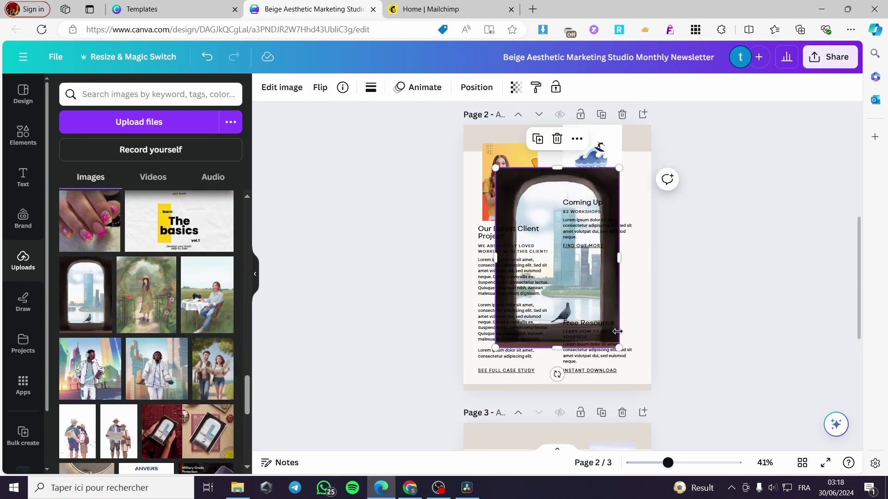
{"action": "left_click_drag", "start_coordinate": [615, 345], "coordinate": [540, 233]}
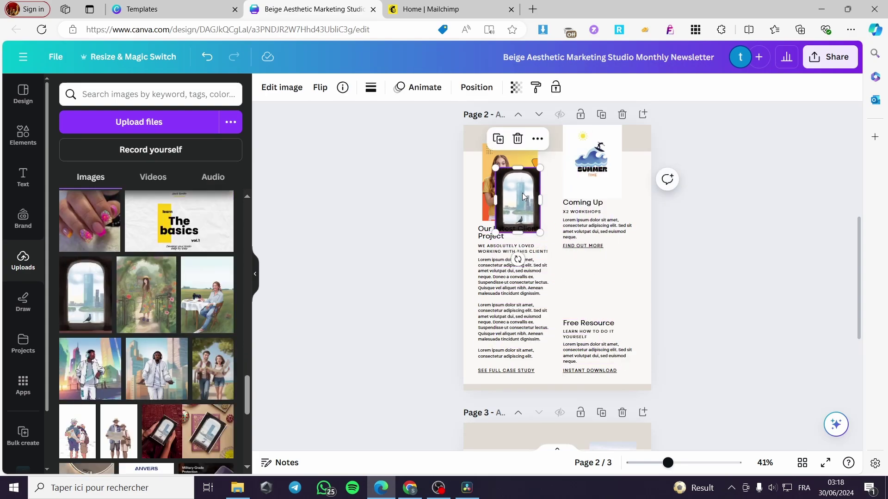
{"action": "left_click_drag", "start_coordinate": [520, 190], "coordinate": [588, 276]}
{"action": "left_click", "coordinate": [709, 281]}
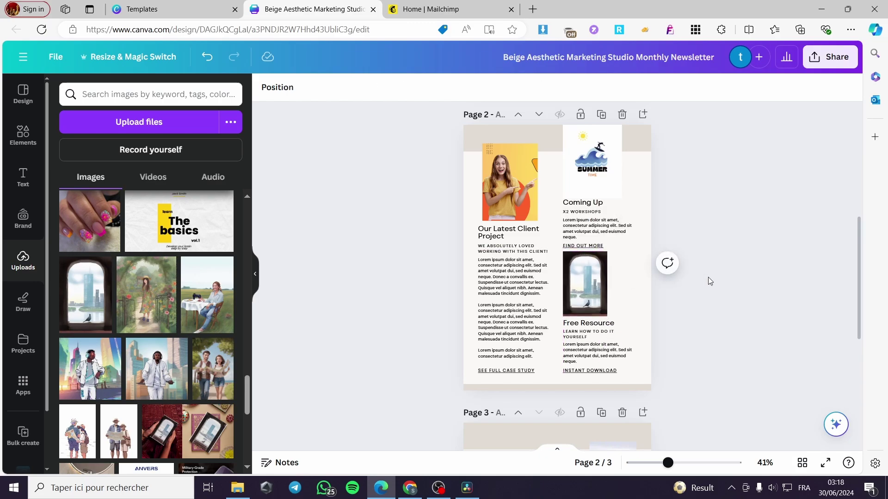
{"action": "scroll", "coordinate": [707, 287], "scroll_direction": "down", "scroll_amount": 5}
Delete page 3's three photos: top-right image, woman photo and studio photo
{"action": "left_click", "coordinate": [617, 215]}
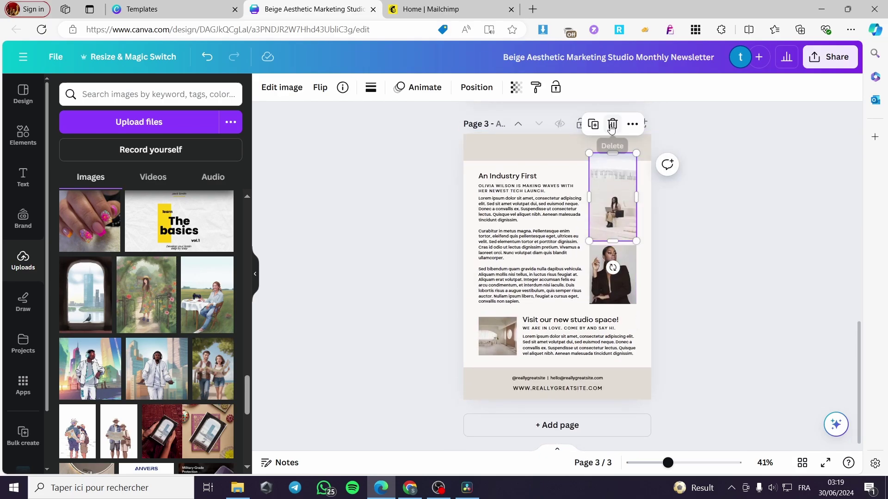
{"action": "left_click", "coordinate": [611, 125]}
{"action": "left_click", "coordinate": [612, 272]}
{"action": "left_click", "coordinate": [612, 214]}
{"action": "left_click", "coordinate": [513, 326]}
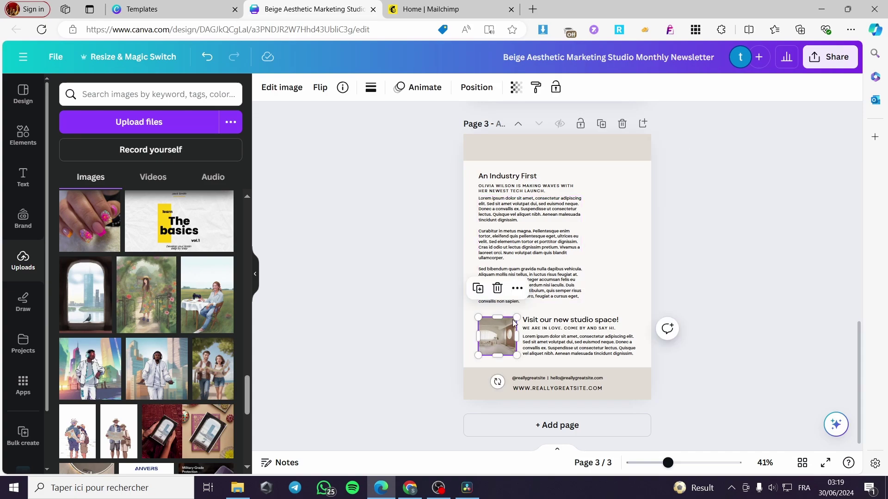
{"action": "left_click", "coordinate": [497, 289]}
Add the couple upload beside the article text, sized to fill the column
{"action": "left_click", "coordinate": [207, 375]}
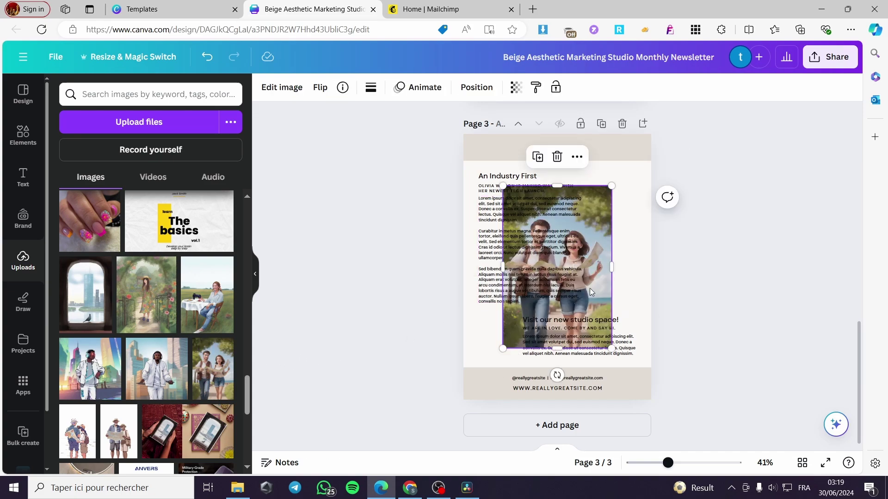
{"action": "left_click_drag", "start_coordinate": [609, 348], "coordinate": [559, 270]}
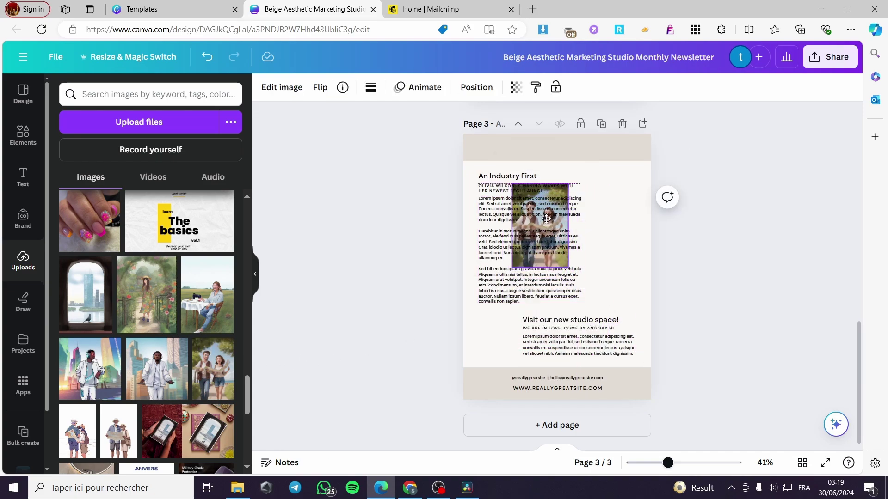
{"action": "left_click_drag", "start_coordinate": [534, 219], "coordinate": [613, 207]}
{"action": "left_click_drag", "start_coordinate": [610, 261], "coordinate": [617, 304]}
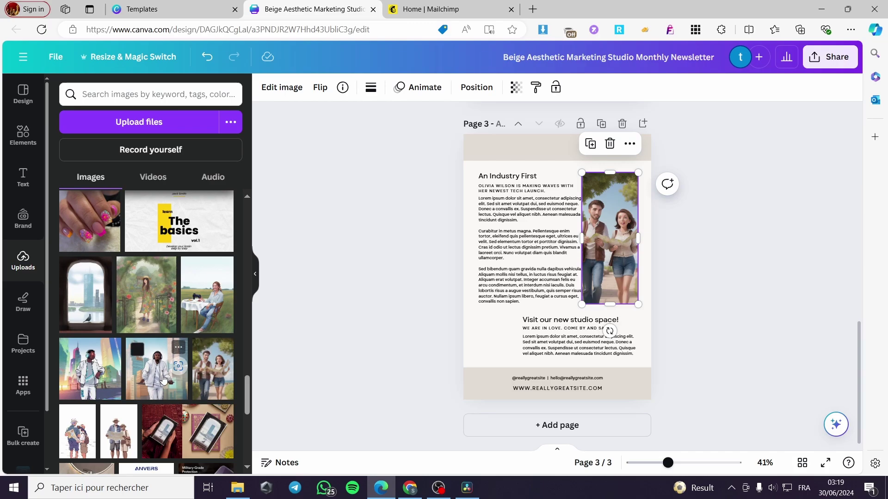
Add the garden upload, shrunk beside 'Visit our new studio space!'
{"action": "left_click", "coordinate": [151, 307]}
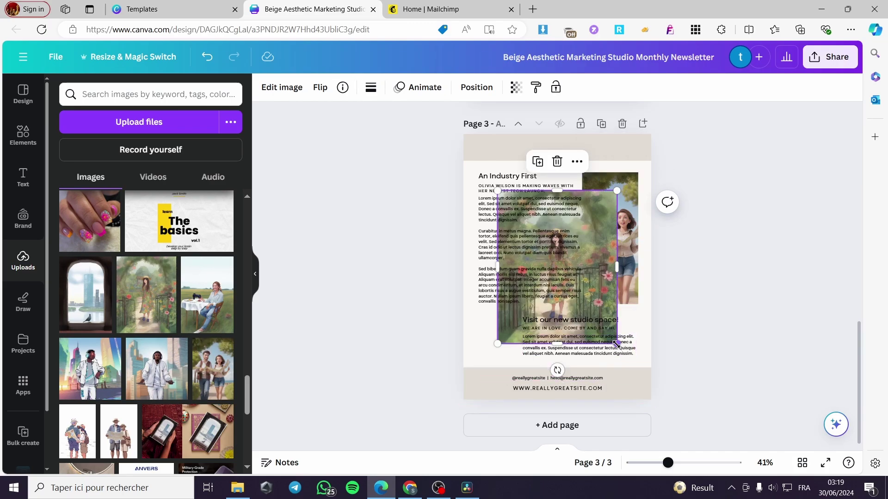
{"action": "left_click_drag", "start_coordinate": [616, 344], "coordinate": [504, 335]}
{"action": "left_click", "coordinate": [738, 283]}
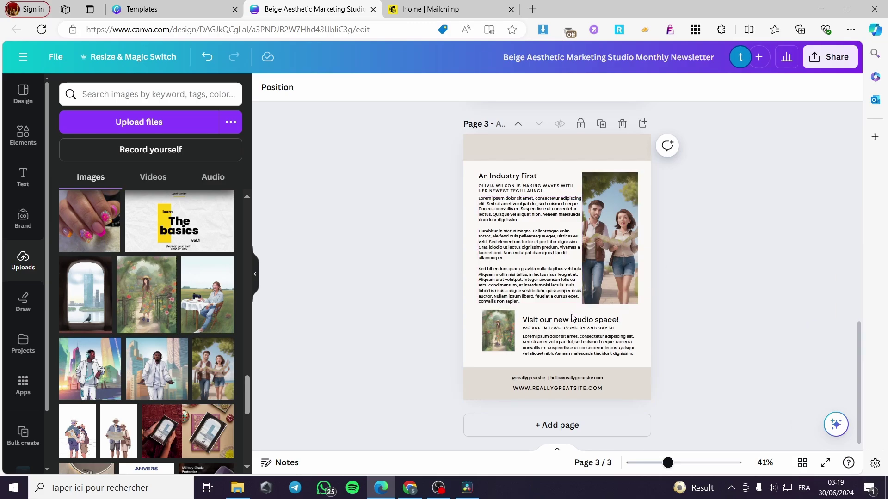
{"action": "scroll", "coordinate": [610, 317], "scroll_direction": "up", "scroll_amount": 10}
{"action": "scroll", "coordinate": [646, 306], "scroll_direction": "up", "scroll_amount": 2}
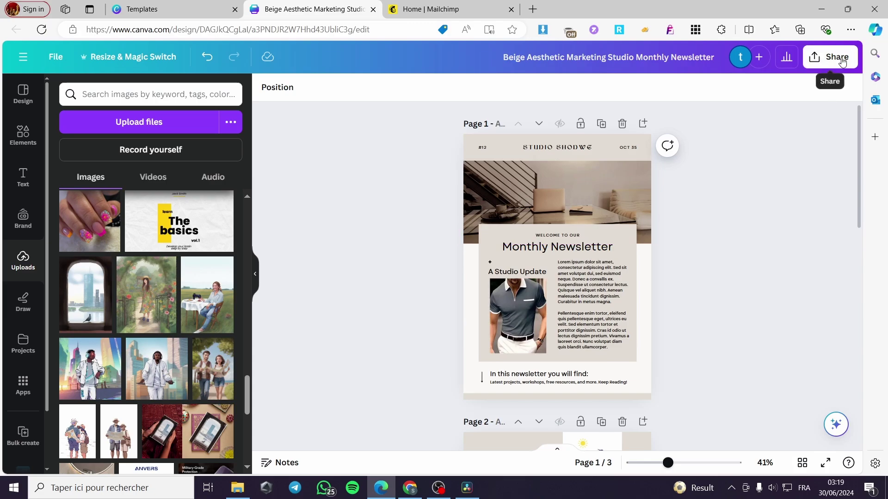
Download page 1 alone as a PDF Standard file
{"action": "left_click", "coordinate": [843, 62]}
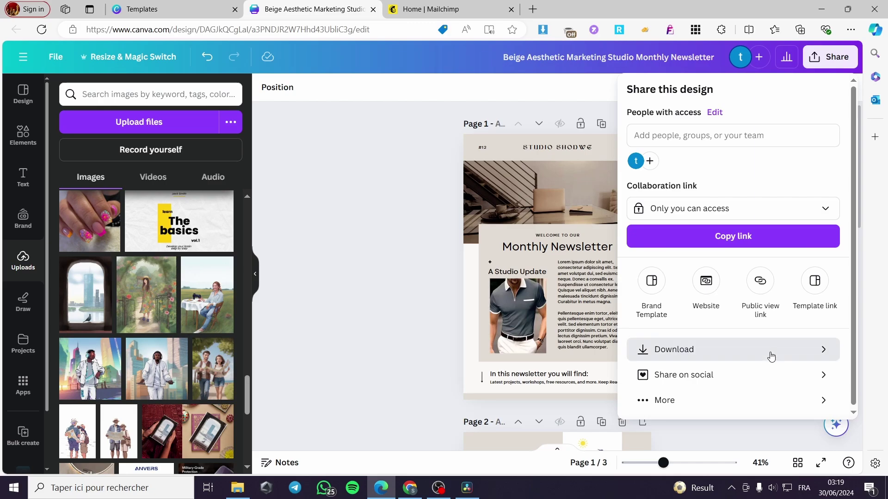
{"action": "left_click", "coordinate": [771, 355]}
{"action": "left_click", "coordinate": [765, 221]}
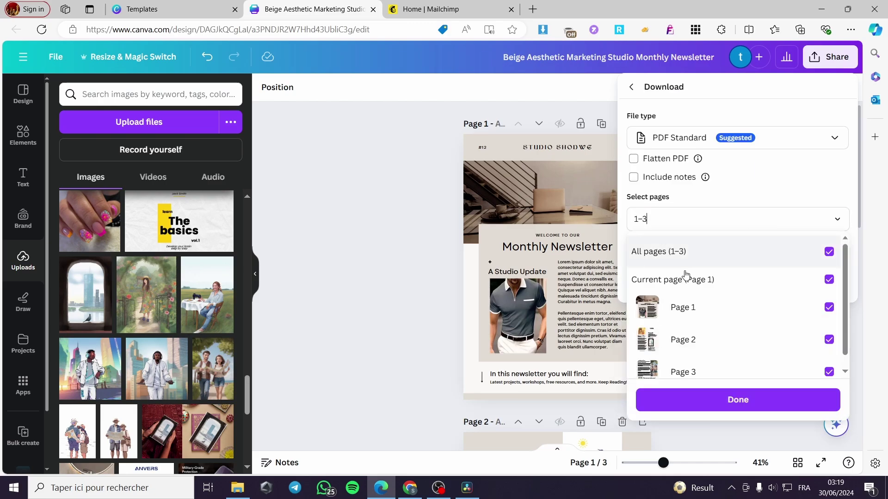
{"action": "left_click", "coordinate": [709, 307]}
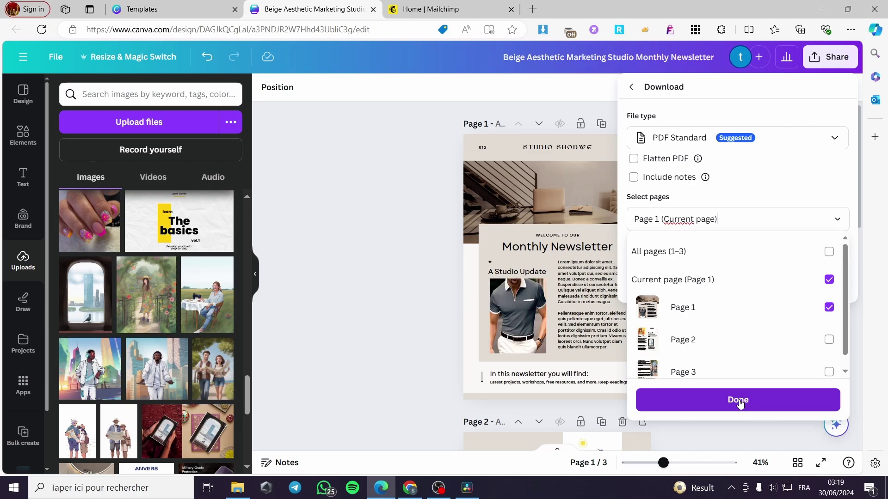
{"action": "left_click", "coordinate": [739, 401]}
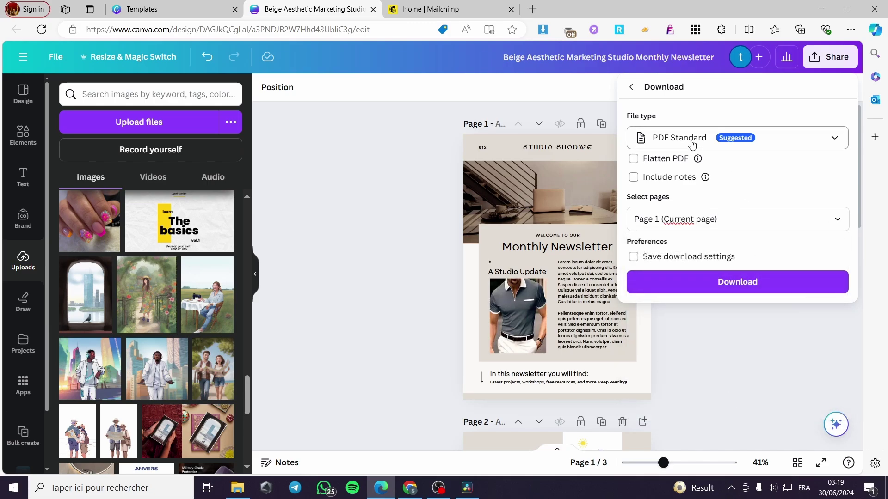
{"action": "left_click", "coordinate": [758, 291]}
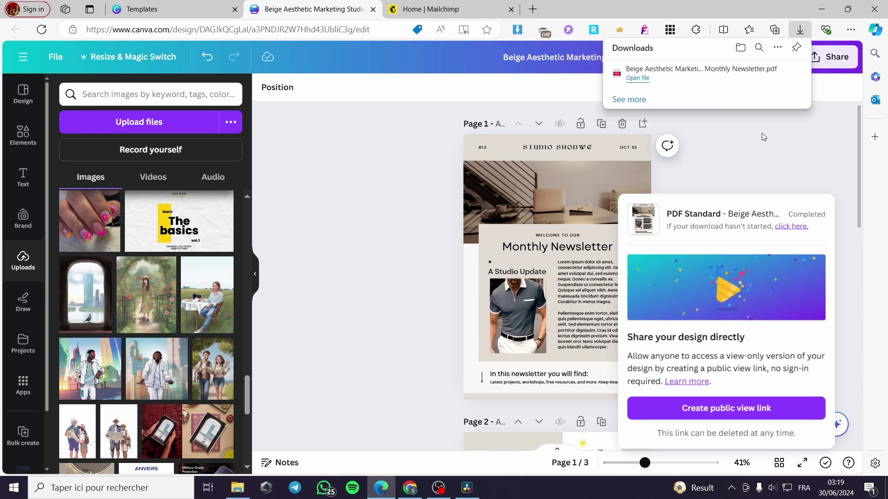
Download page 2 alone as a PDF Standard file
{"action": "left_click", "coordinate": [826, 184]}
{"action": "left_click", "coordinate": [819, 70]}
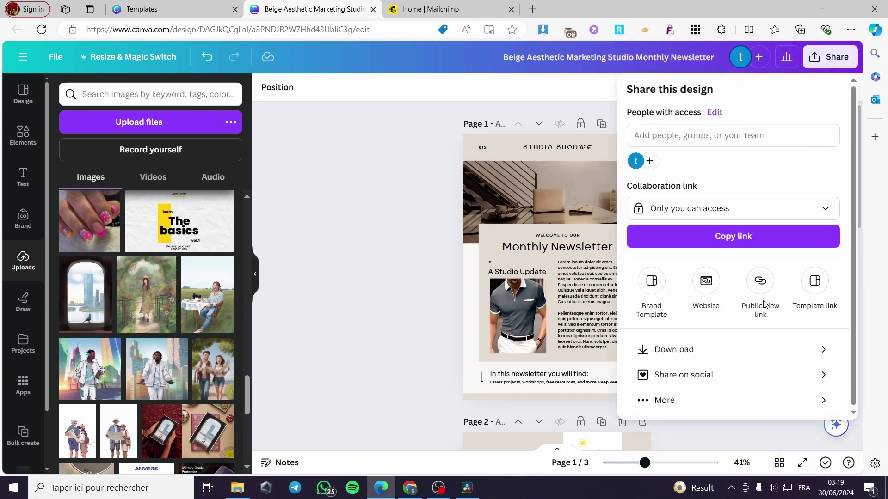
{"action": "left_click", "coordinate": [727, 349]}
{"action": "left_click", "coordinate": [746, 217]}
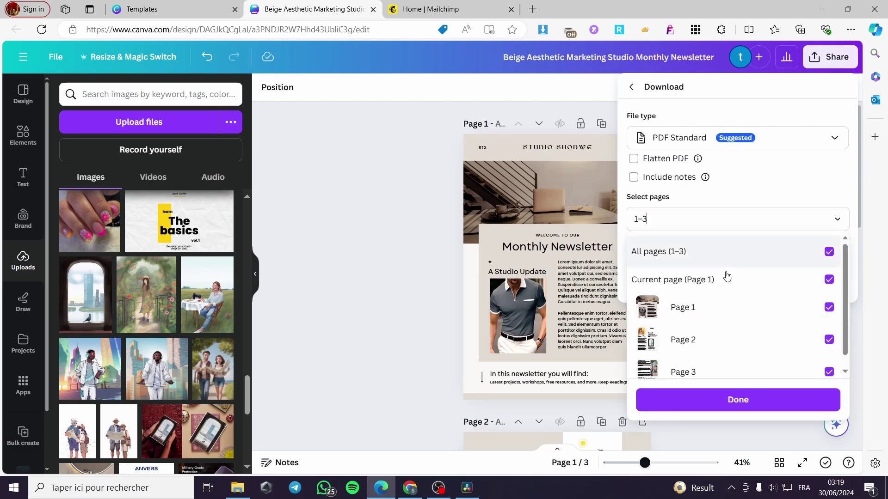
{"action": "left_click", "coordinate": [728, 254]}
{"action": "left_click", "coordinate": [723, 340]}
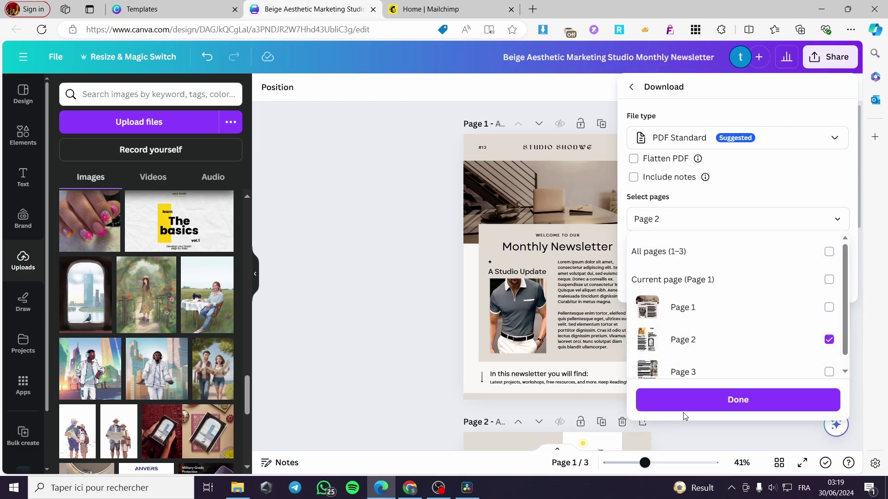
{"action": "left_click", "coordinate": [780, 404]}
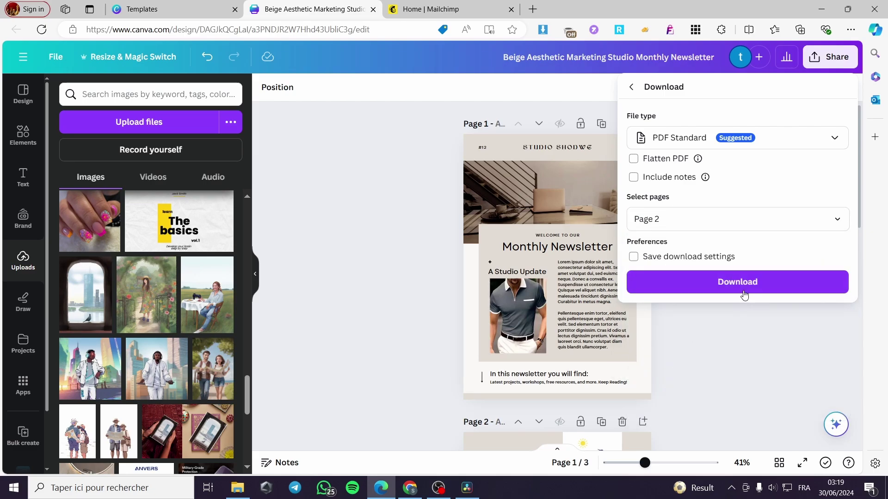
{"action": "left_click", "coordinate": [744, 293]}
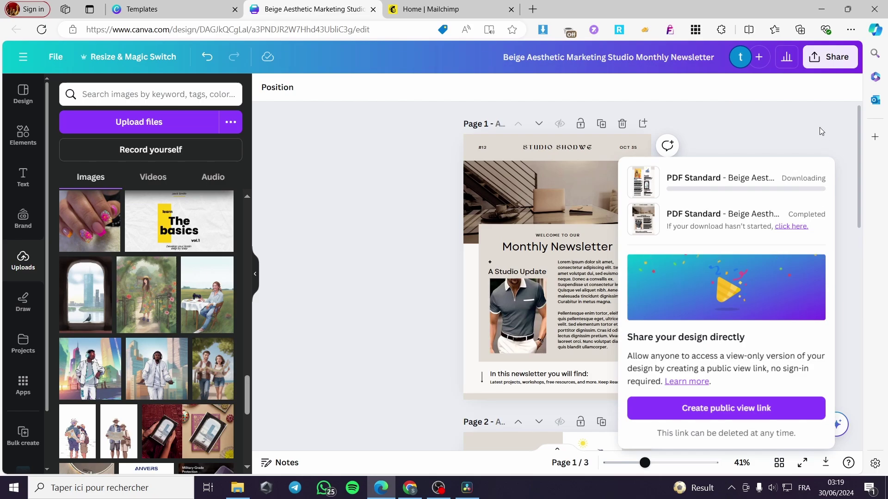
Download page 3 alone as a PDF Standard file
{"action": "left_click", "coordinate": [818, 133]}
{"action": "scroll", "coordinate": [791, 287], "scroll_direction": "down", "scroll_amount": 3}
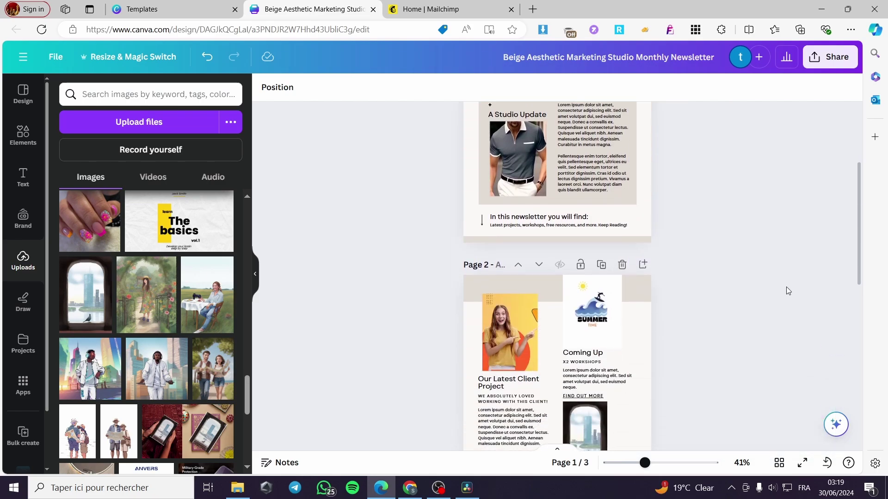
{"action": "scroll", "coordinate": [788, 290], "scroll_direction": "down", "scroll_amount": 3}
{"action": "left_click", "coordinate": [848, 54]}
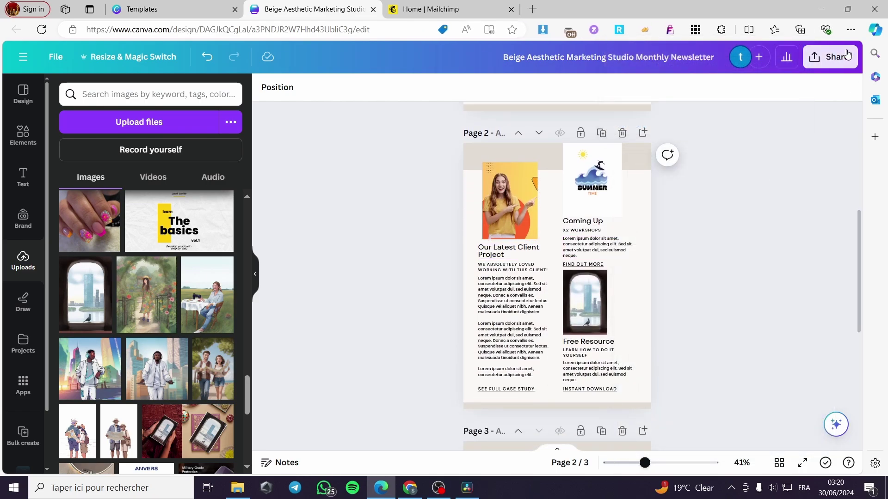
{"action": "left_click", "coordinate": [847, 54]}
{"action": "left_click", "coordinate": [743, 349]}
{"action": "left_click", "coordinate": [728, 217]}
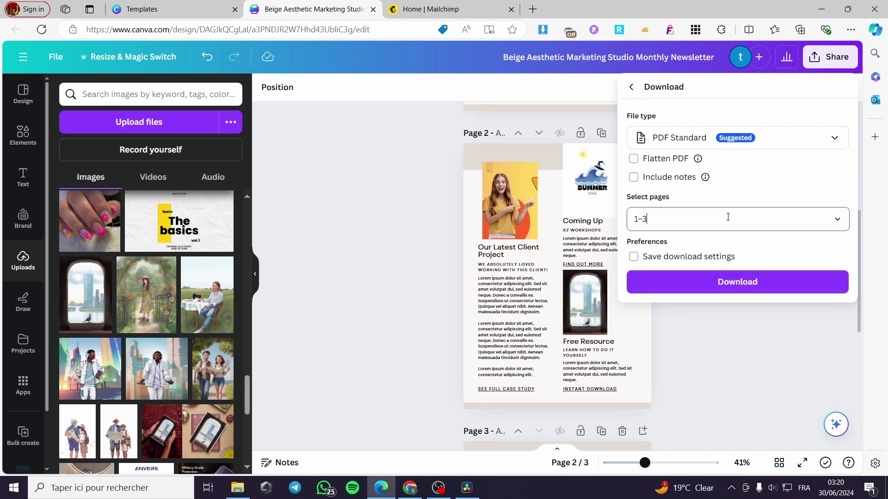
{"action": "left_click", "coordinate": [697, 257]}
{"action": "left_click", "coordinate": [703, 373]}
{"action": "left_click", "coordinate": [756, 402]}
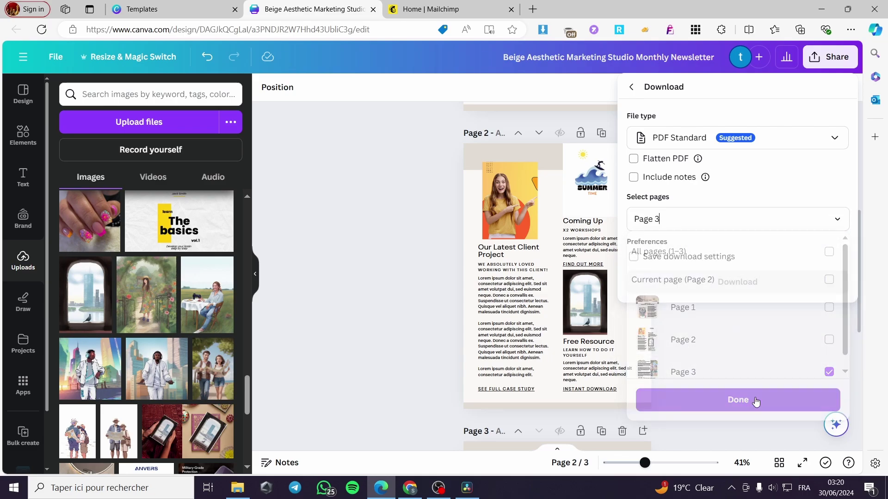
{"action": "left_click", "coordinate": [782, 282]}
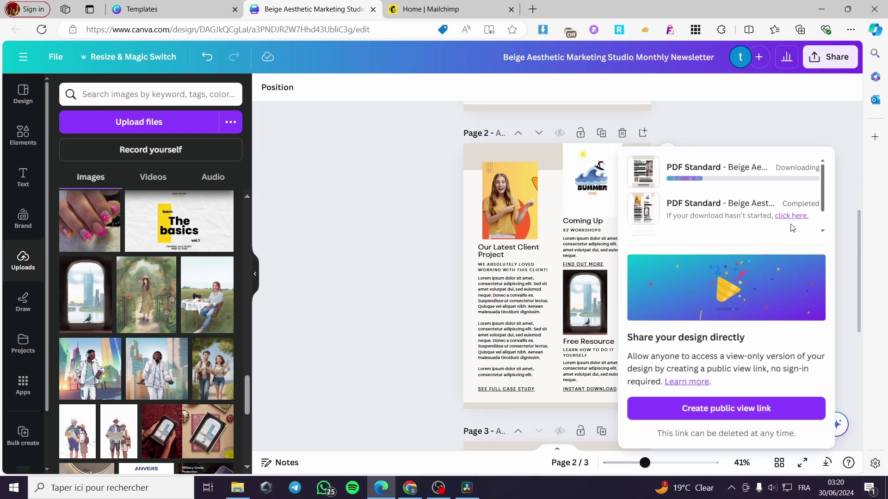
From Share's full options list, choose Mailchimp under Messaging
{"action": "left_click", "coordinate": [827, 61]}
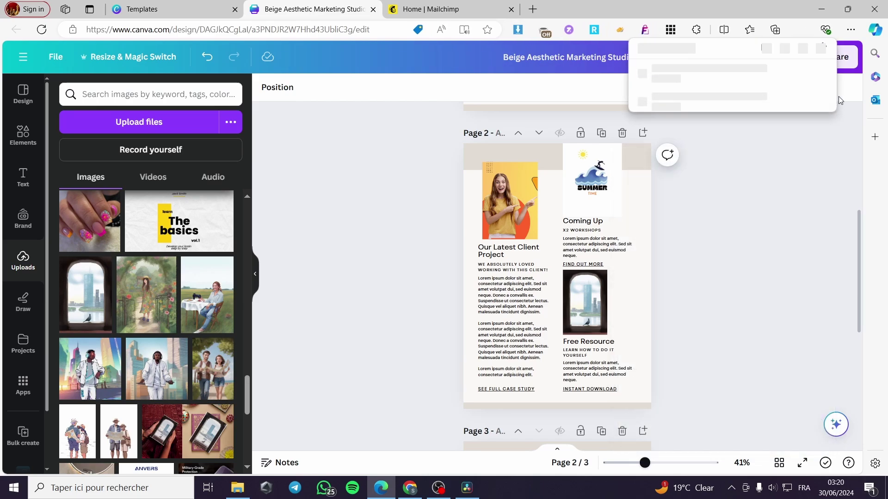
{"action": "left_click", "coordinate": [835, 67]}
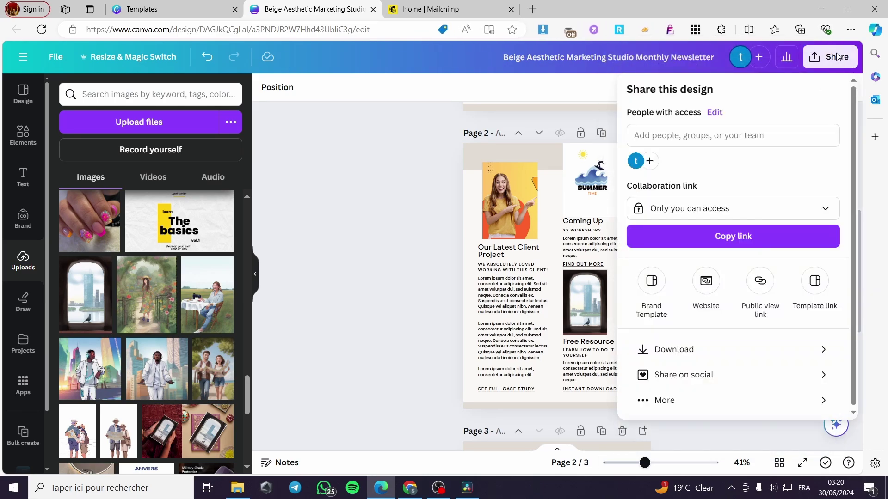
{"action": "left_click", "coordinate": [675, 402]}
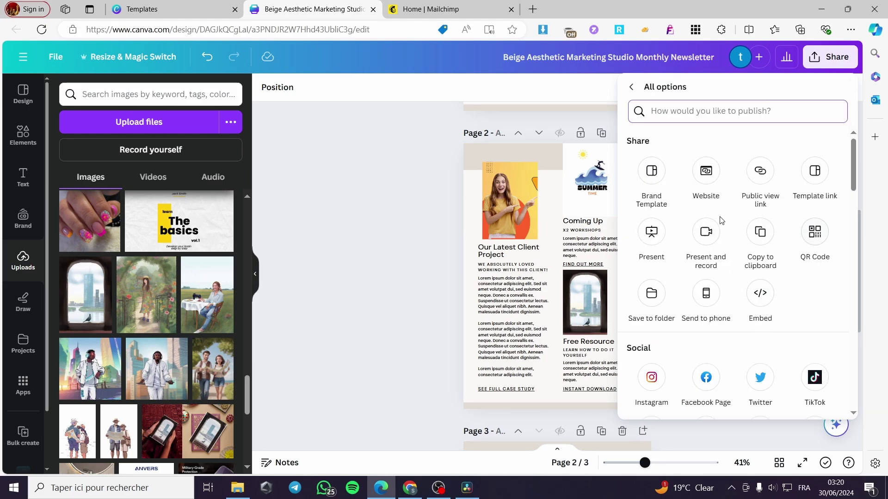
{"action": "scroll", "coordinate": [720, 220], "scroll_direction": "down", "scroll_amount": 8}
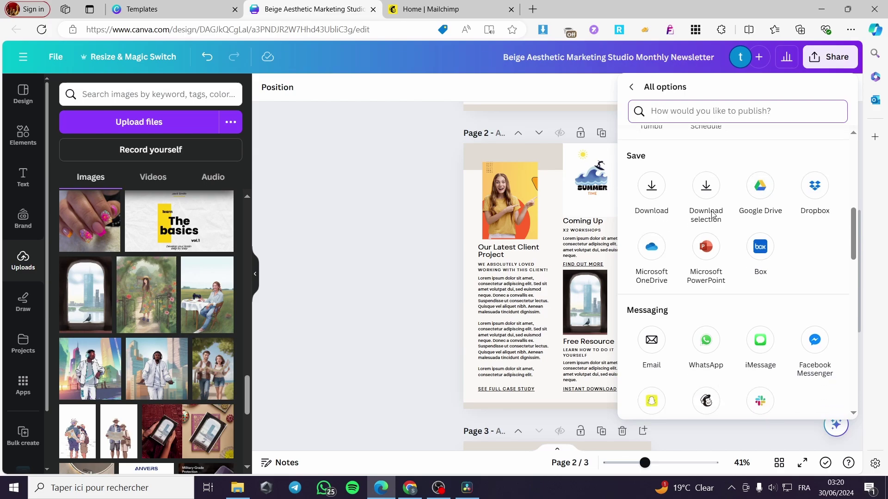
{"action": "scroll", "coordinate": [712, 215], "scroll_direction": "down", "scroll_amount": 3}
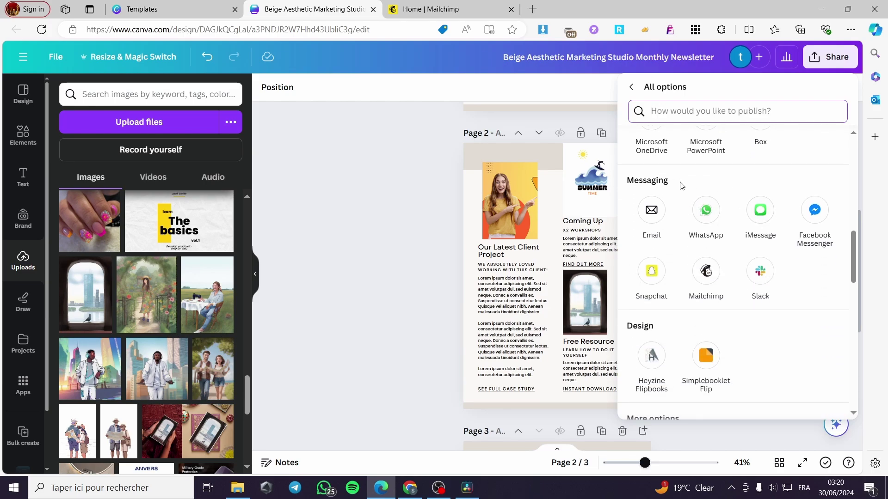
{"action": "left_click", "coordinate": [636, 184]}
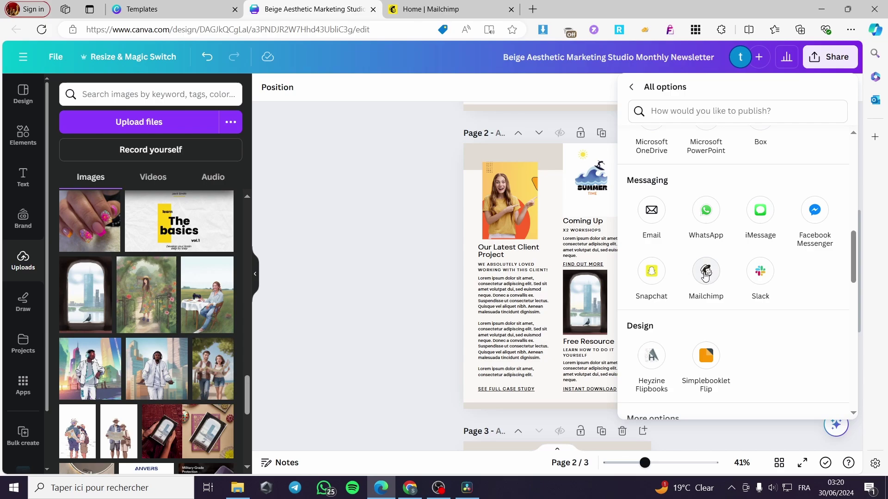
{"action": "left_click", "coordinate": [703, 275]}
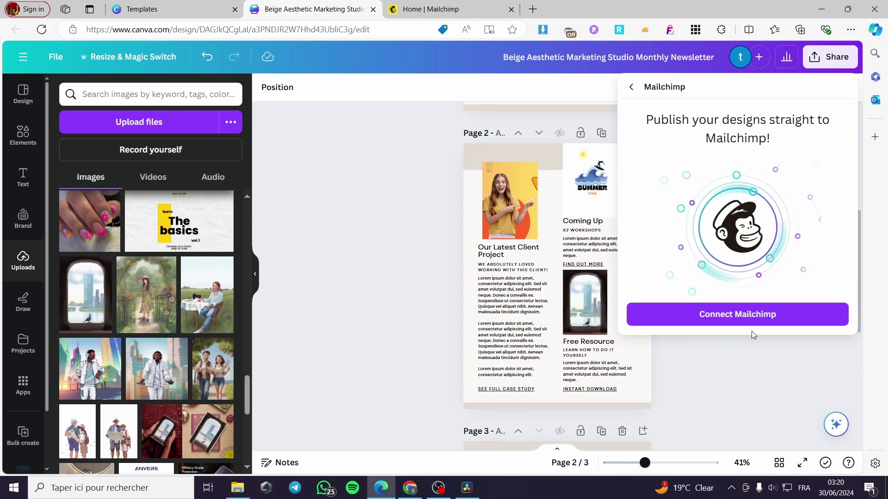
Connect Mailchimp, signing in with the saved username and the account password
{"action": "left_click", "coordinate": [762, 319]}
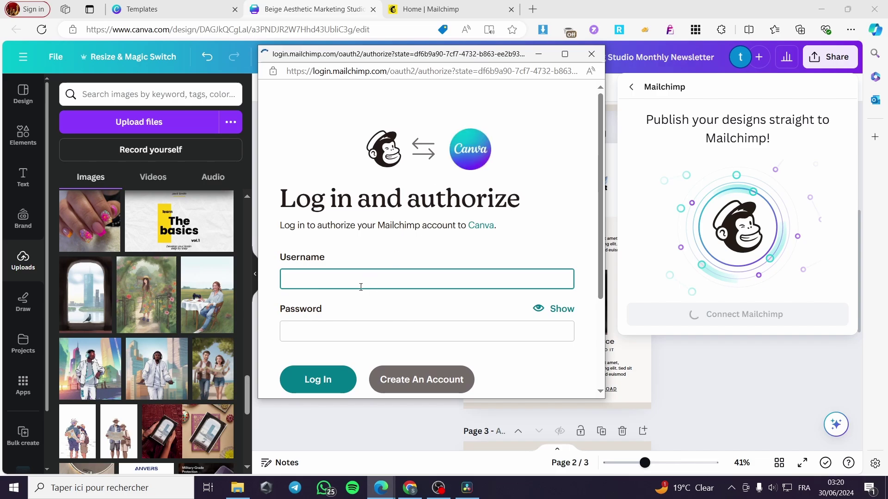
{"action": "left_click", "coordinate": [365, 279]}
{"action": "left_click", "coordinate": [363, 319]}
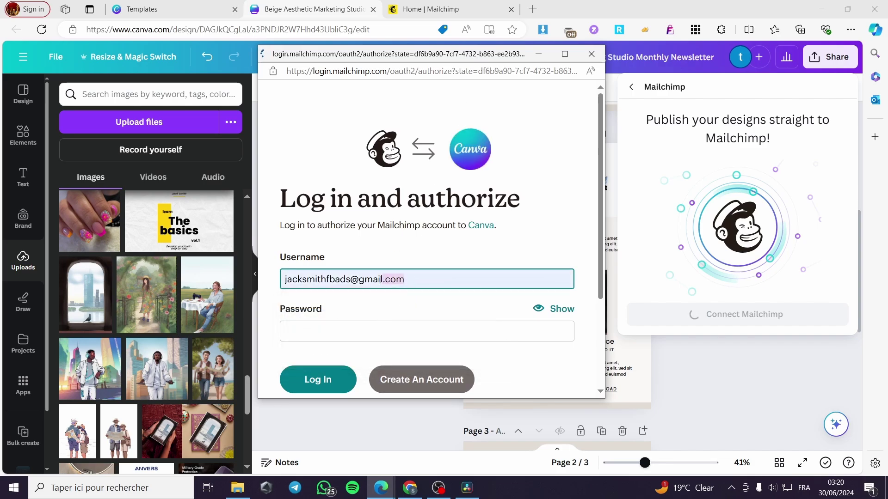
{"action": "key", "text": "BackSpace"}
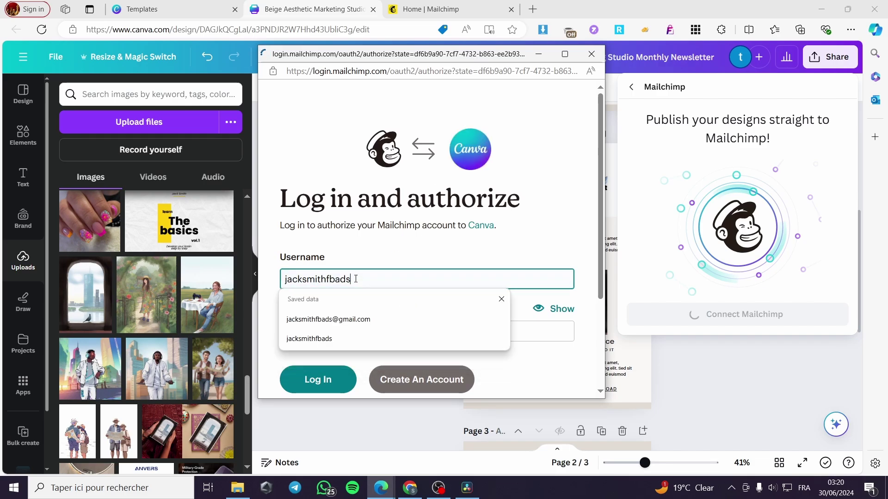
{"action": "left_click", "coordinate": [412, 336]}
{"action": "left_click", "coordinate": [388, 333]}
{"action": "type", "text": "••"}
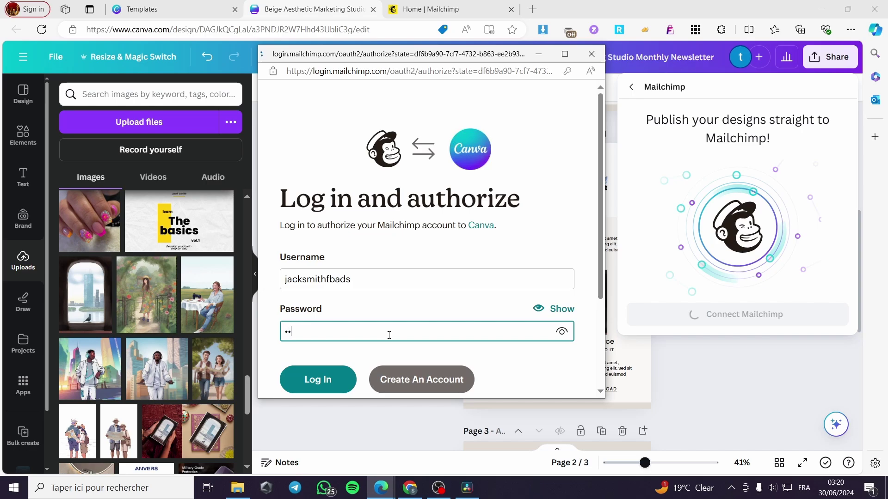
{"action": "type", "text": "••••••••••••"}
{"action": "key", "text": "Return"}
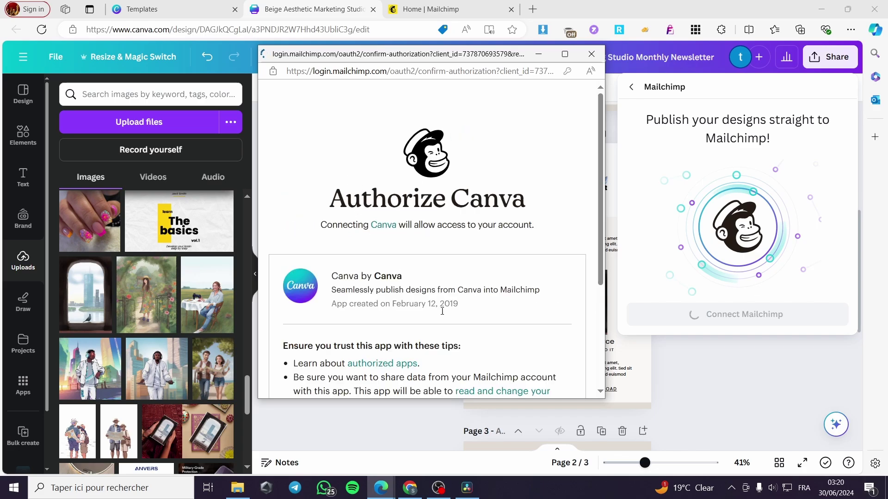
Allow Canva access to the Mailchimp account and decline saving the password
{"action": "scroll", "coordinate": [471, 287], "scroll_direction": "down", "scroll_amount": 1}
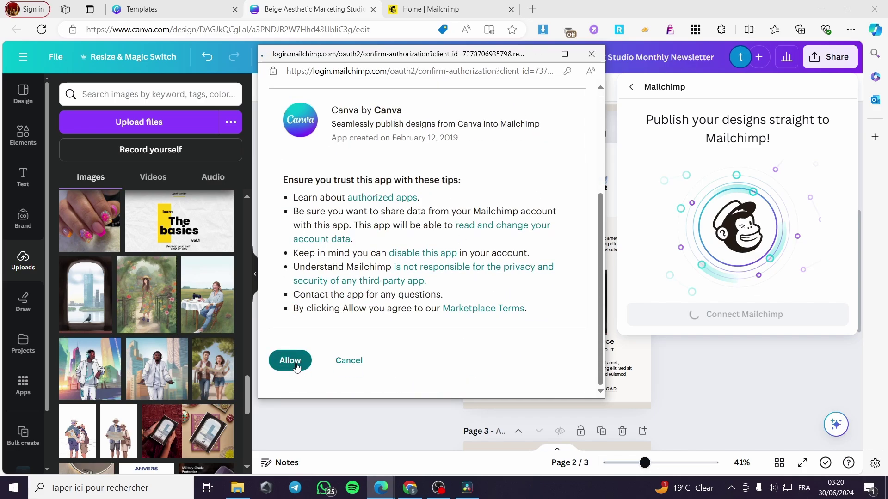
{"action": "left_click", "coordinate": [291, 361]}
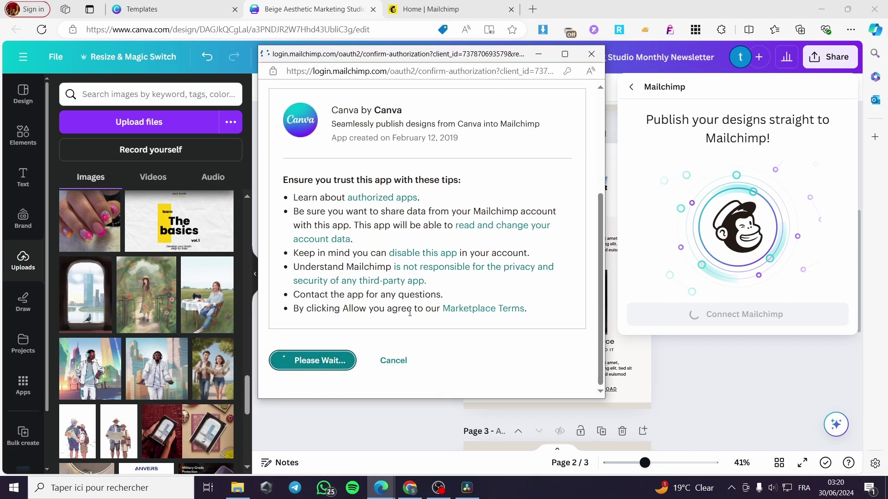
{"action": "left_click", "coordinate": [547, 178]}
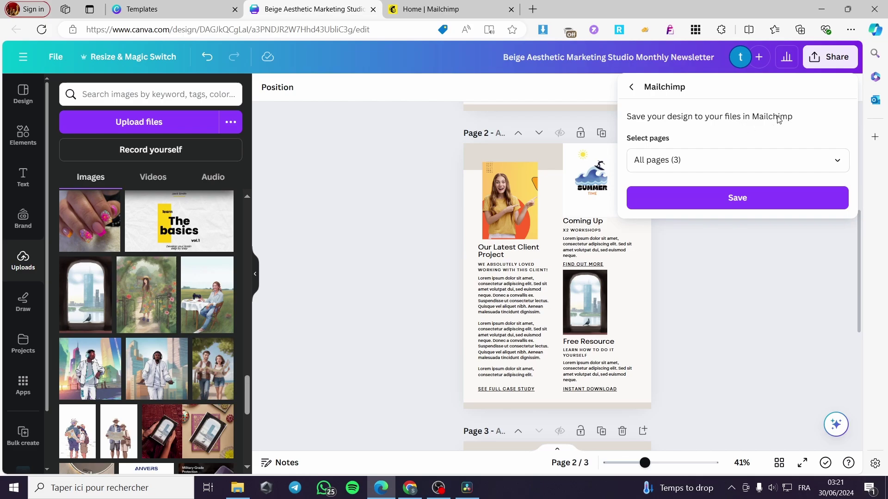
Save all 3 pages to Mailchimp files, then go to the Canva homepage
{"action": "left_click", "coordinate": [747, 201]}
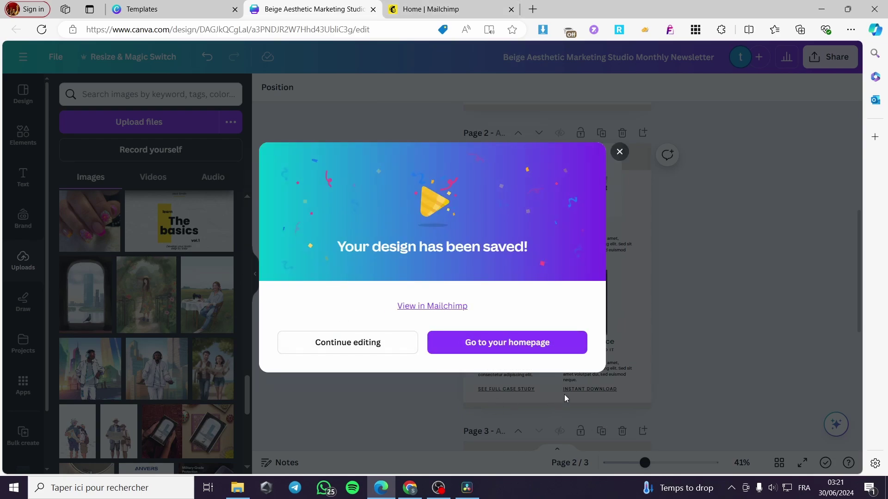
{"action": "left_click", "coordinate": [497, 356]}
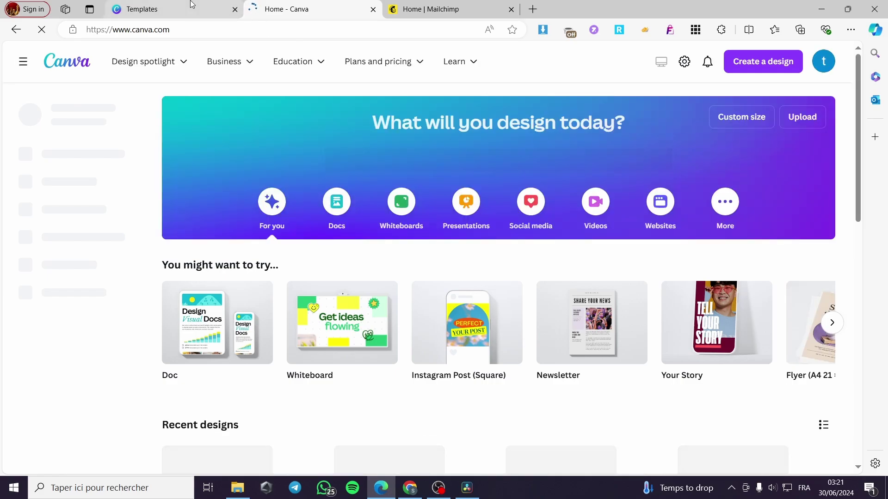
In the Mailchimp tab, expand Campaigns in the sidebar and choose All campaigns
{"action": "left_click", "coordinate": [236, 4]}
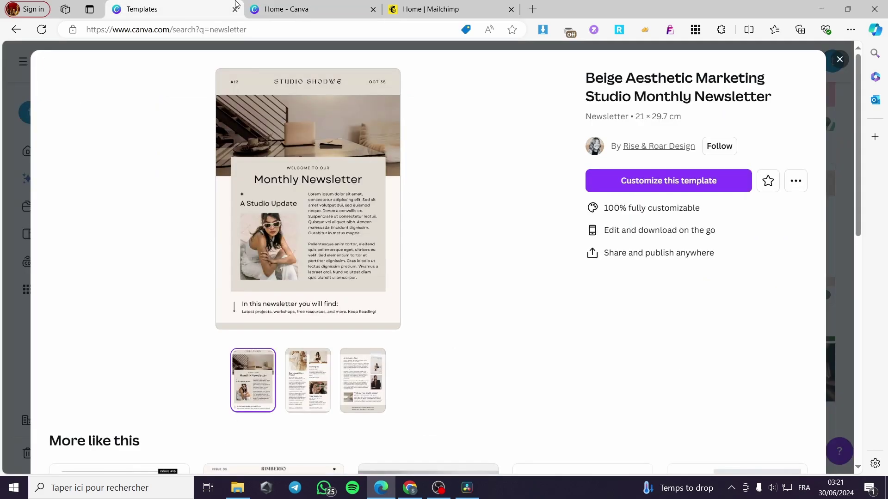
{"action": "left_click", "coordinate": [327, 9]}
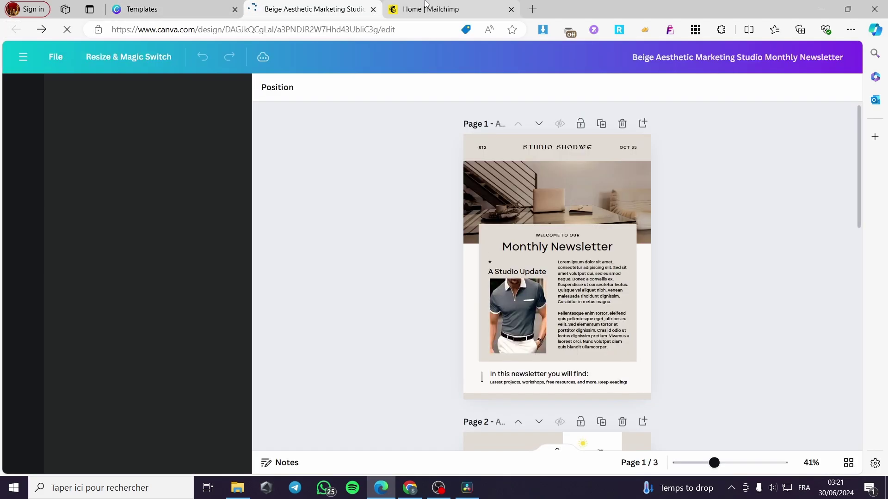
{"action": "left_click", "coordinate": [417, 9]}
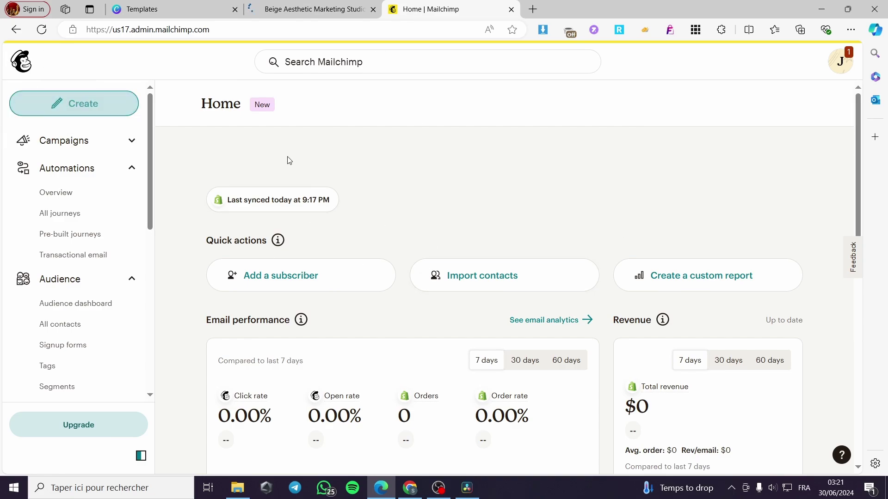
{"action": "left_click", "coordinate": [315, 10]}
{"action": "left_click", "coordinate": [407, 8]}
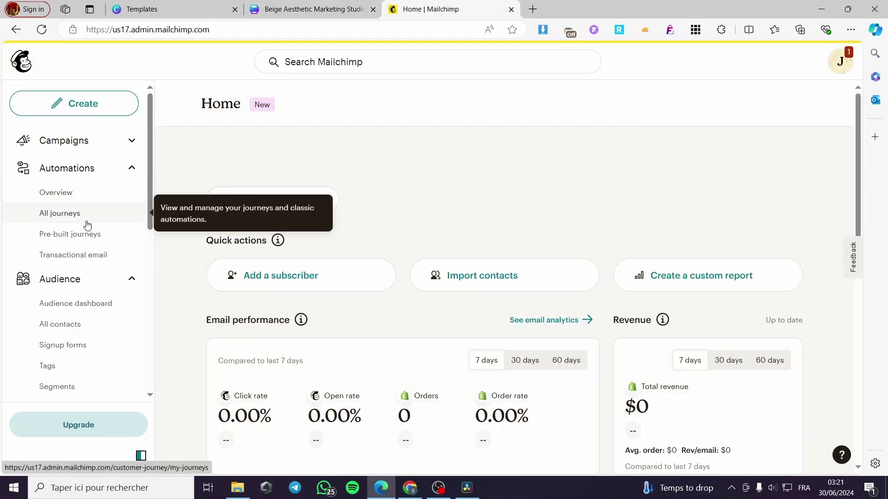
{"action": "scroll", "coordinate": [87, 225], "scroll_direction": "down", "scroll_amount": 5}
{"action": "scroll", "coordinate": [93, 208], "scroll_direction": "up", "scroll_amount": 2}
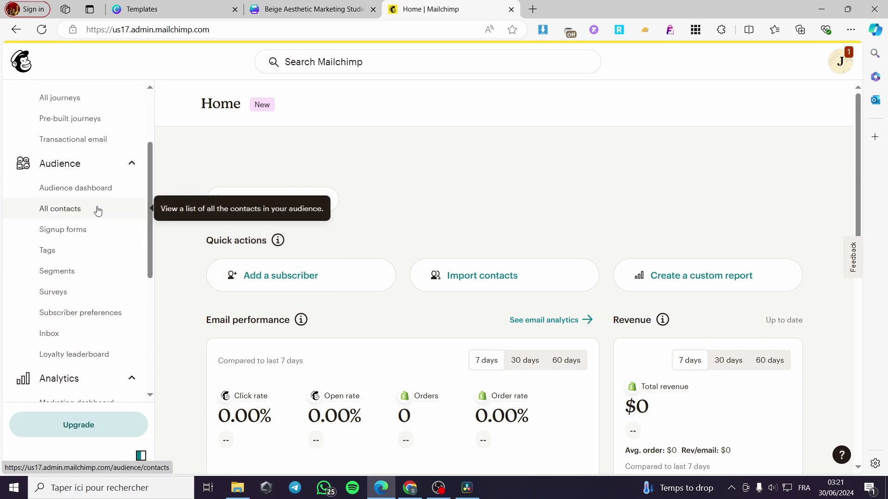
{"action": "scroll", "coordinate": [60, 211], "scroll_direction": "up", "scroll_amount": 3}
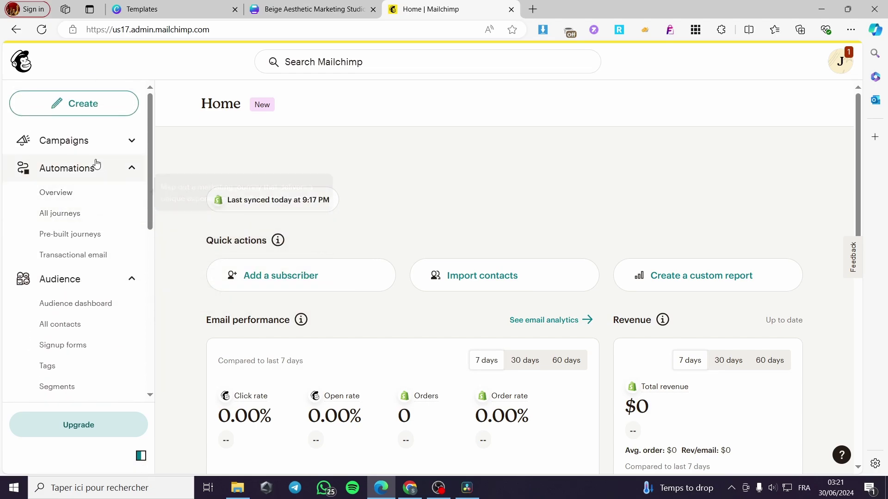
{"action": "left_click", "coordinate": [128, 144]}
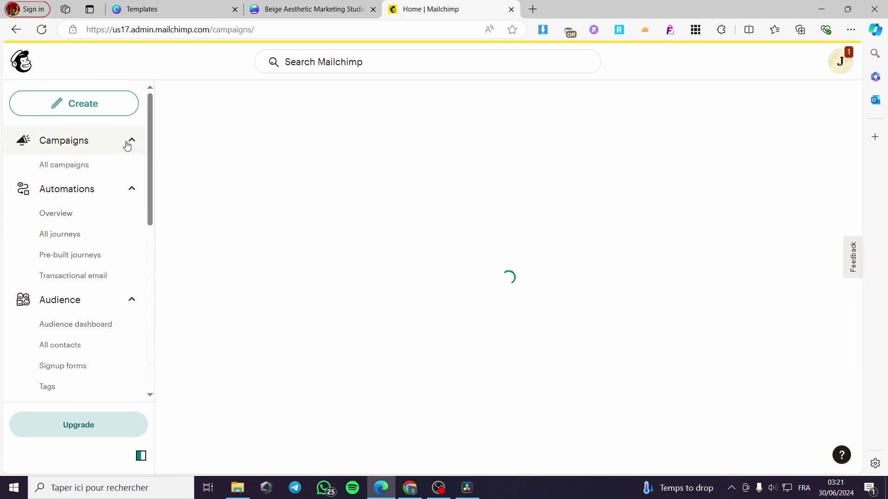
{"action": "scroll", "coordinate": [105, 233], "scroll_direction": "down", "scroll_amount": 4}
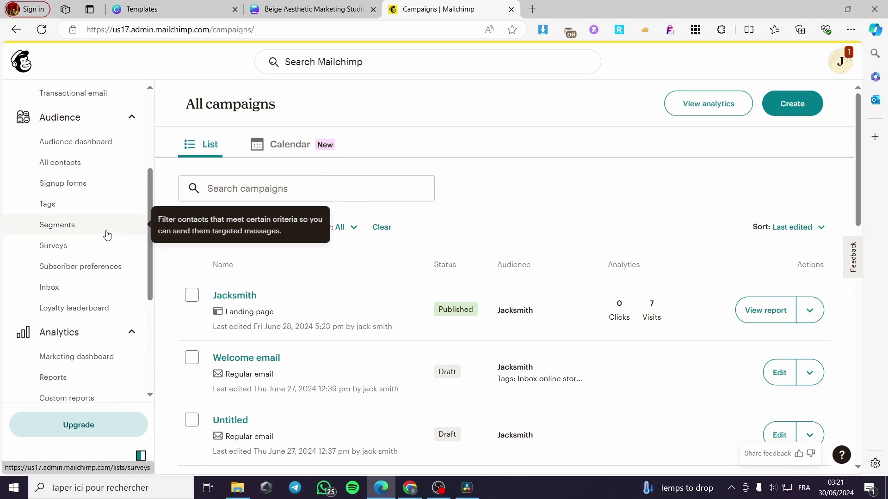
{"action": "scroll", "coordinate": [107, 235], "scroll_direction": "down", "scroll_amount": 5}
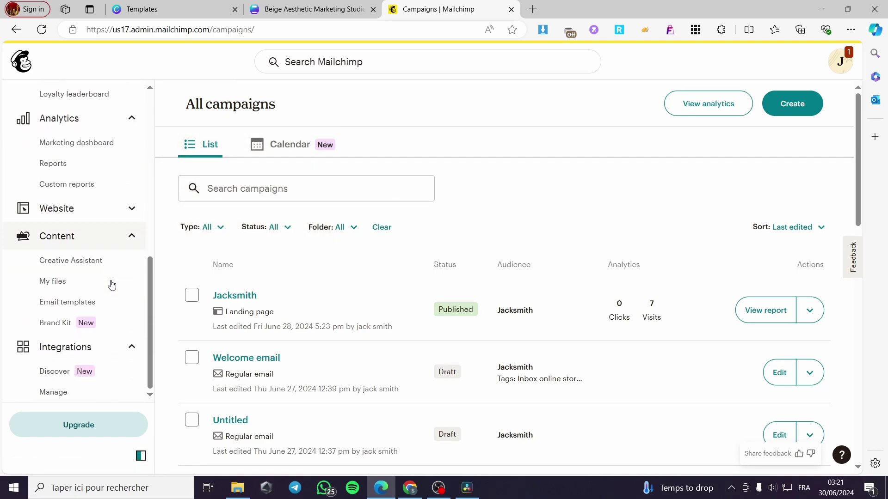
{"action": "scroll", "coordinate": [111, 285], "scroll_direction": "up", "scroll_amount": 4}
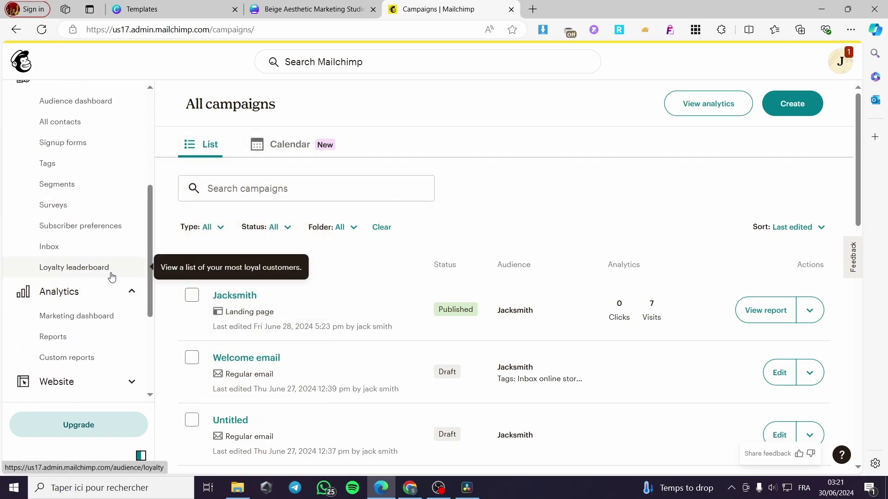
{"action": "scroll", "coordinate": [95, 254], "scroll_direction": "up", "scroll_amount": 2}
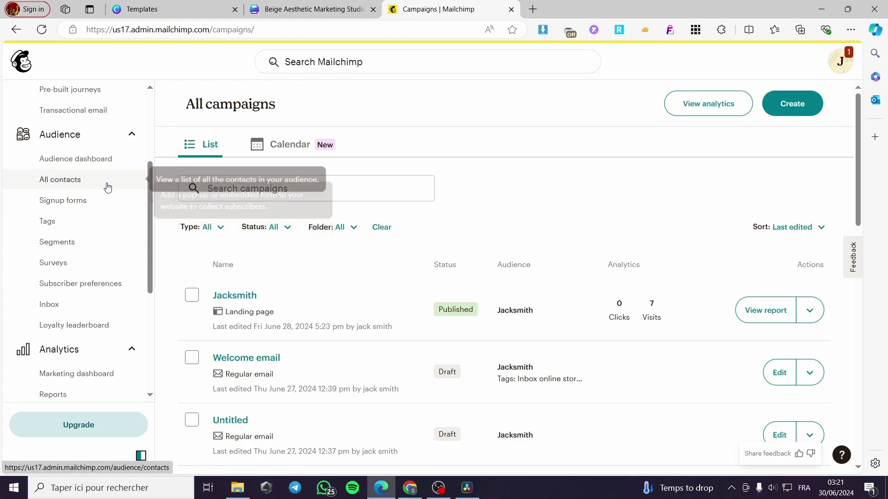
{"action": "scroll", "coordinate": [131, 278], "scroll_direction": "up", "scroll_amount": 3}
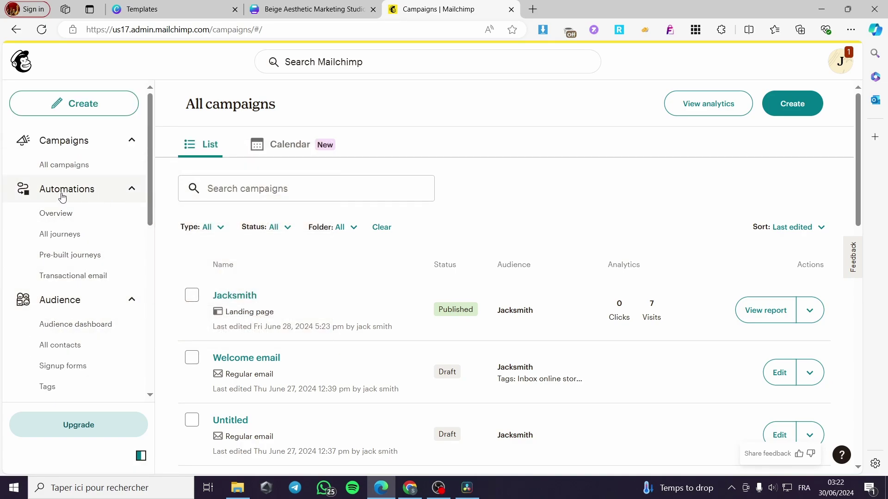
{"action": "left_click", "coordinate": [67, 176]}
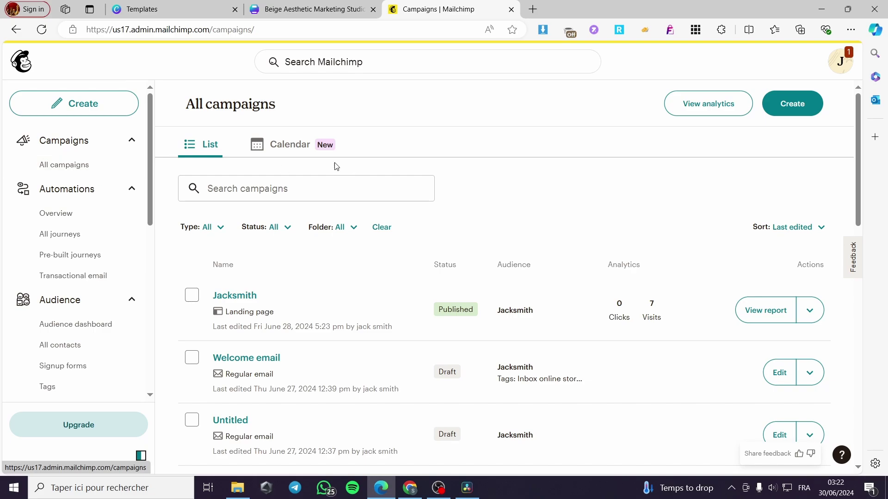
Start a new regular email campaign in Mailchimp
{"action": "left_click", "coordinate": [804, 109]}
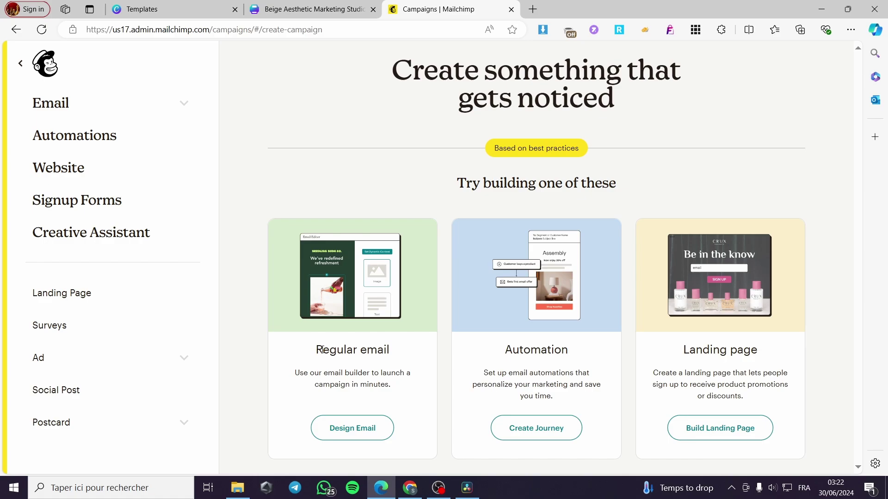
{"action": "left_click", "coordinate": [354, 434]}
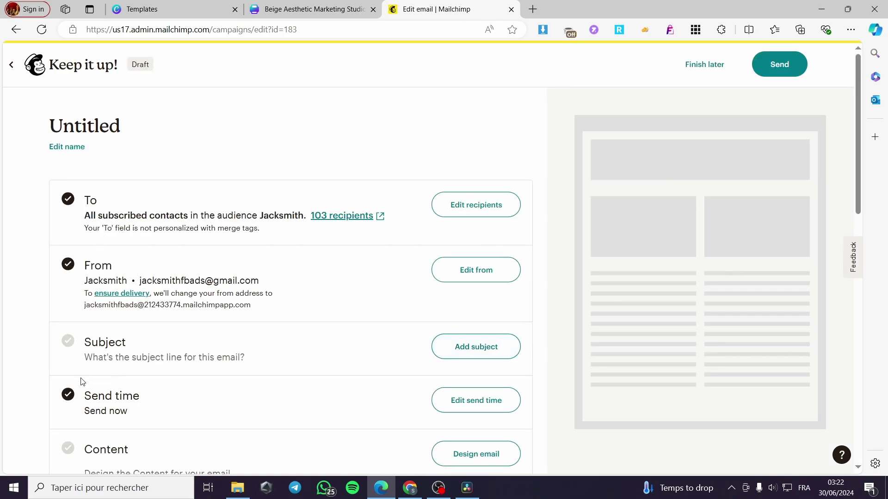
{"action": "scroll", "coordinate": [221, 401], "scroll_direction": "down", "scroll_amount": 4}
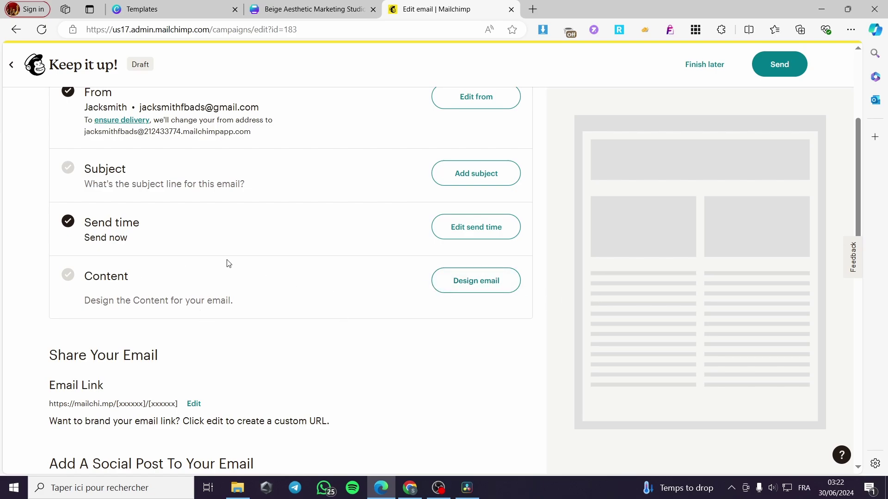
{"action": "scroll", "coordinate": [227, 263], "scroll_direction": "up", "scroll_amount": 4}
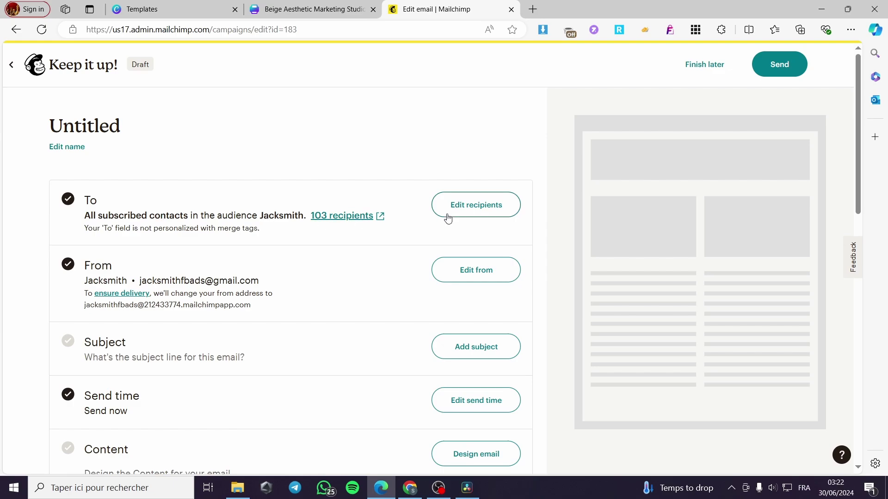
Keep 'All subscribers in audience' (103 recipients) as the recipients and save
{"action": "left_click", "coordinate": [463, 206]}
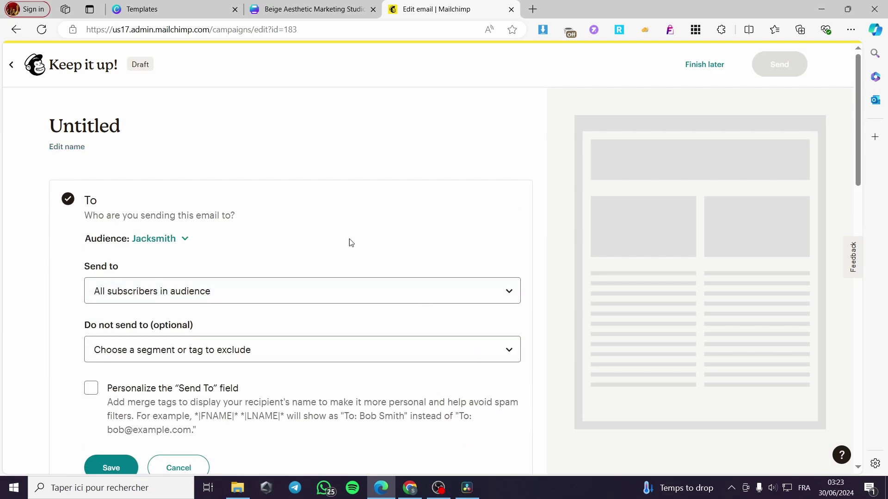
{"action": "scroll", "coordinate": [323, 238], "scroll_direction": "down", "scroll_amount": 3}
{"action": "left_click", "coordinate": [215, 180]}
{"action": "left_click", "coordinate": [216, 181]}
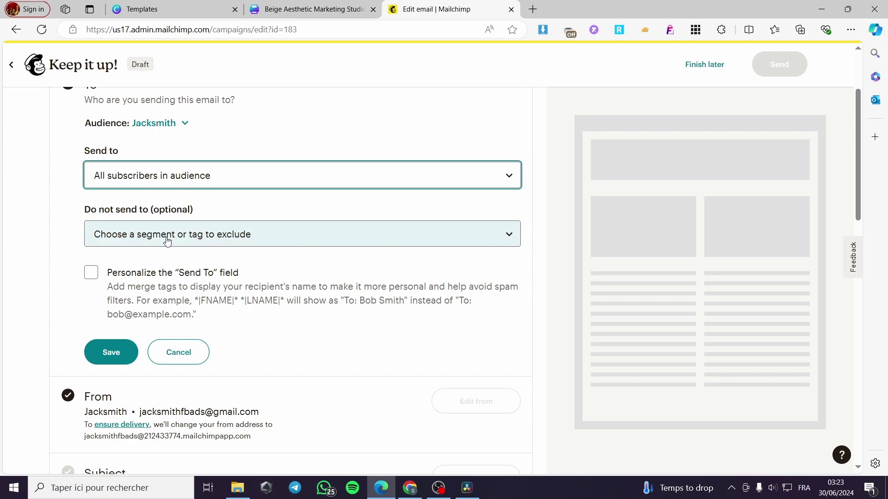
{"action": "scroll", "coordinate": [270, 238], "scroll_direction": "down", "scroll_amount": 3}
{"action": "left_click", "coordinate": [110, 238]}
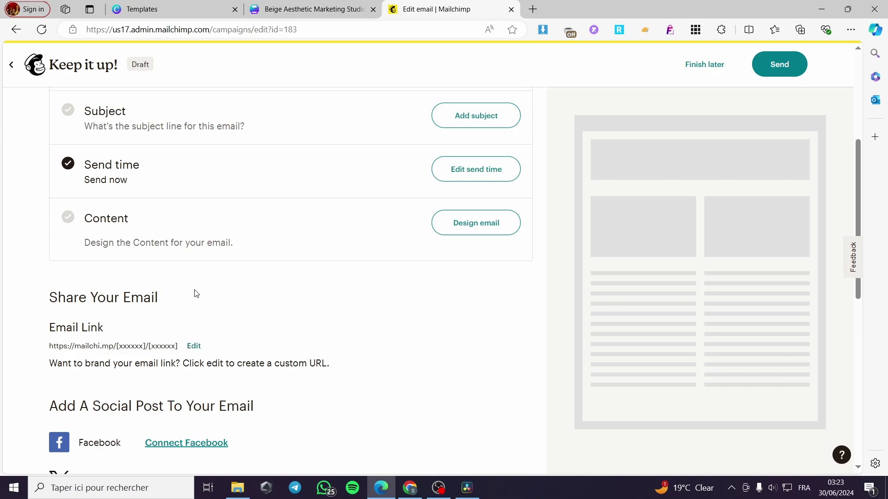
{"action": "scroll", "coordinate": [194, 293], "scroll_direction": "up", "scroll_amount": 5}
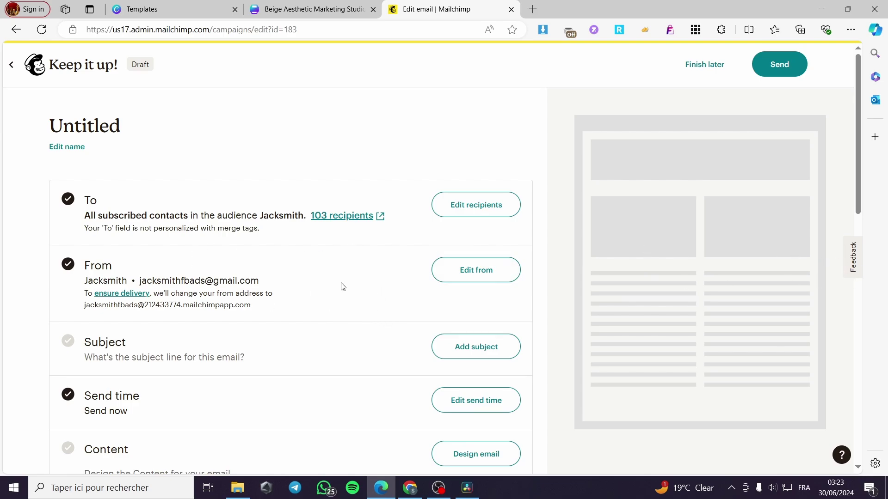
{"action": "scroll", "coordinate": [253, 344], "scroll_direction": "down", "scroll_amount": 1}
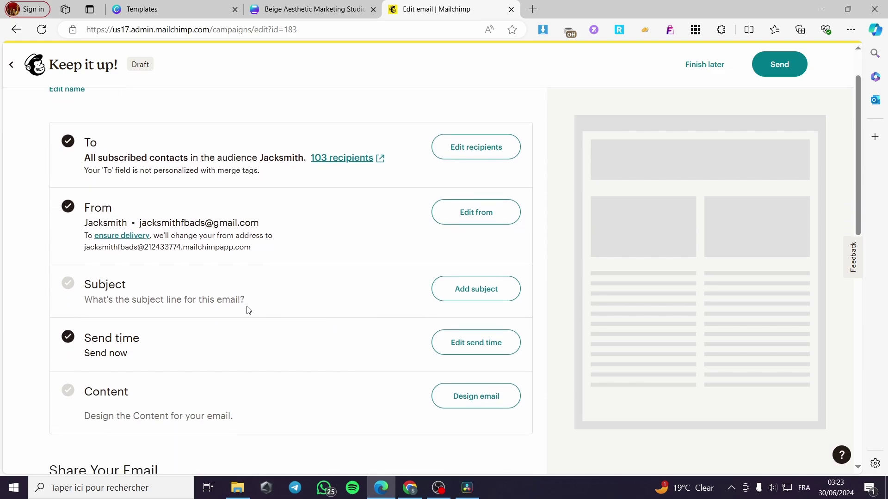
Enter 'Monthly Newsletter' as the email's subject line
{"action": "left_click", "coordinate": [495, 292]}
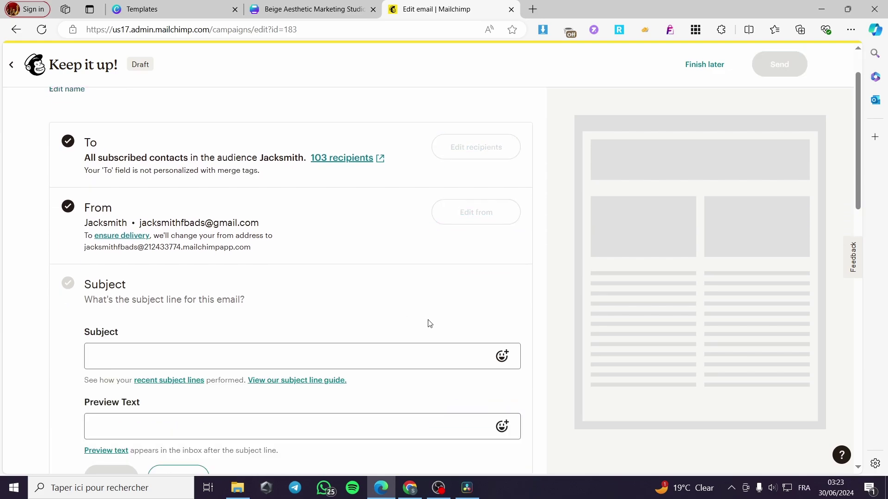
{"action": "scroll", "coordinate": [160, 317], "scroll_direction": "down", "scroll_amount": 2}
{"action": "left_click", "coordinate": [150, 245]}
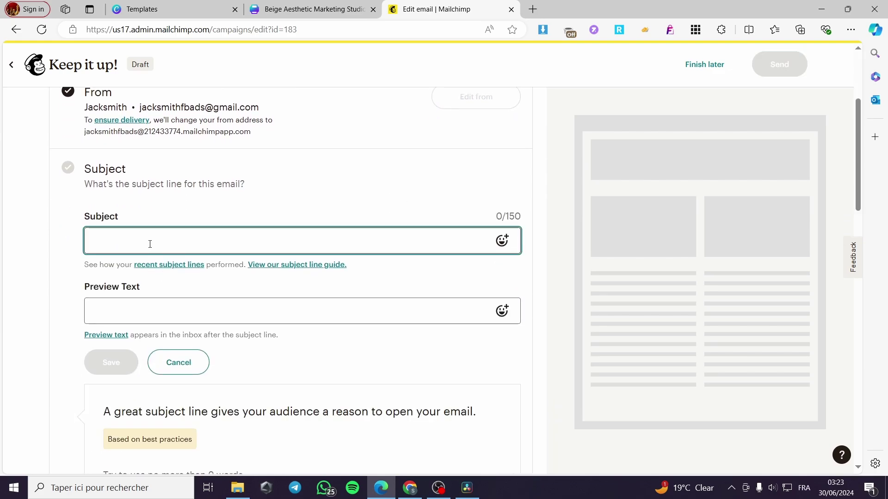
{"action": "type", "text": "News"}
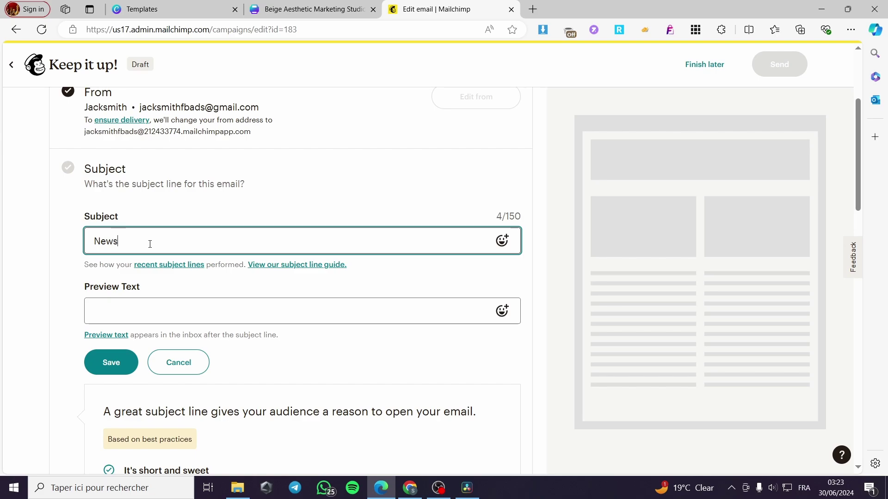
{"action": "type", "text": "letter"}
{"action": "key", "text": "Home"}
{"action": "type", "text": "Monthly"}
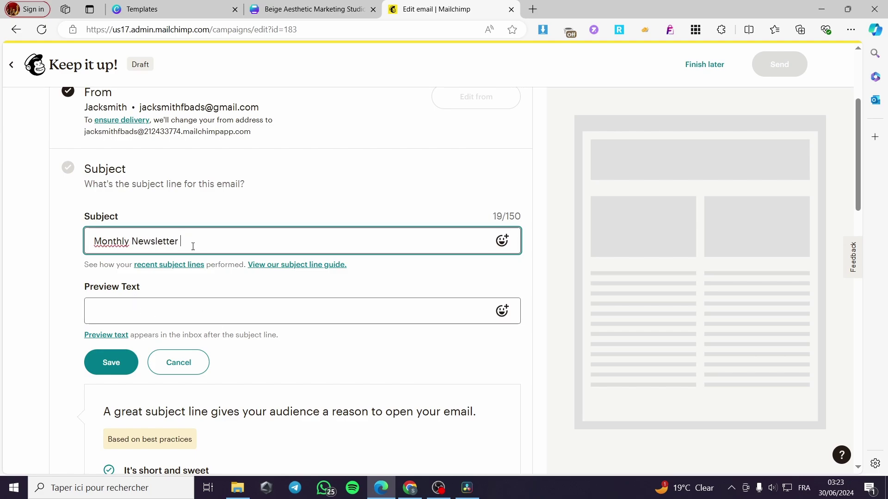
Copy the subject into the preview text, save, and keep Send now as the send time
{"action": "left_click_drag", "start_coordinate": [188, 243], "coordinate": [43, 248]}
{"action": "key", "text": "ctrl+c"}
{"action": "left_click", "coordinate": [124, 299]}
{"action": "key", "text": "ctrl+v"}
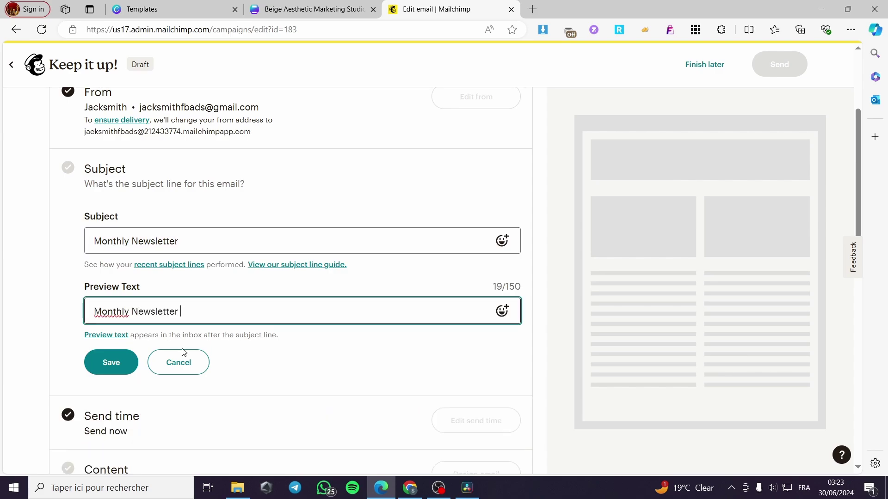
{"action": "left_click", "coordinate": [117, 363]}
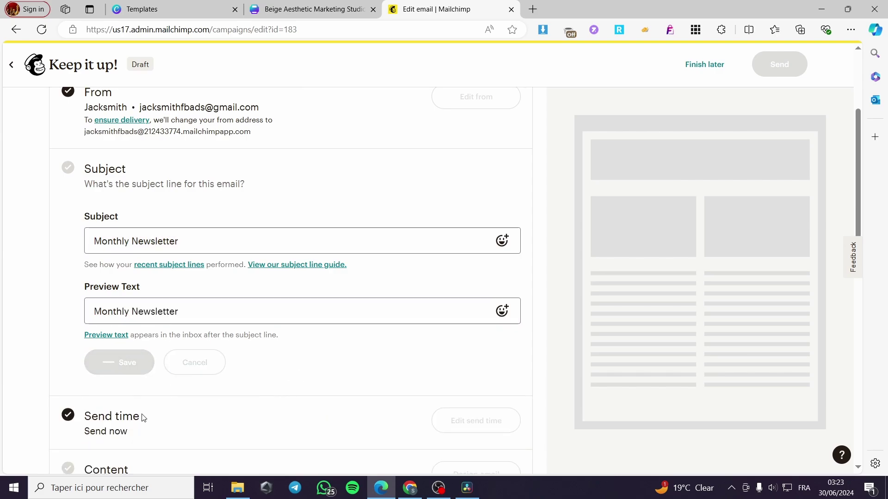
{"action": "left_click", "coordinate": [498, 253]}
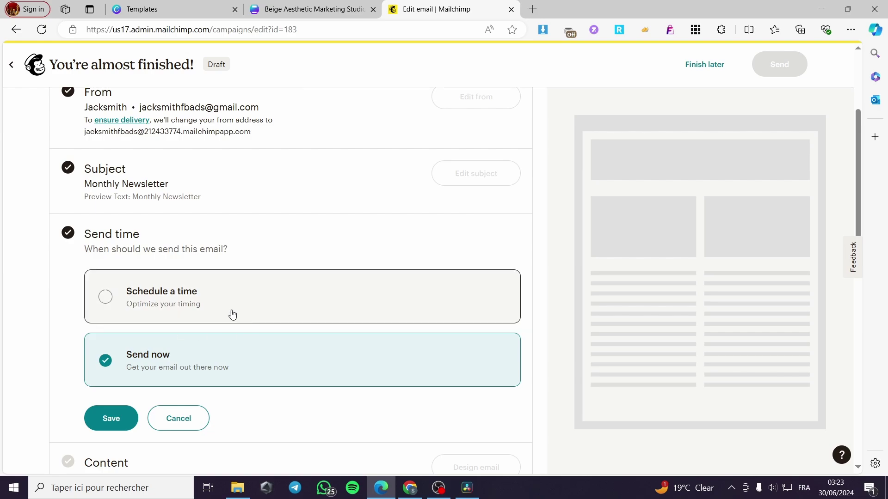
{"action": "left_click", "coordinate": [110, 418]}
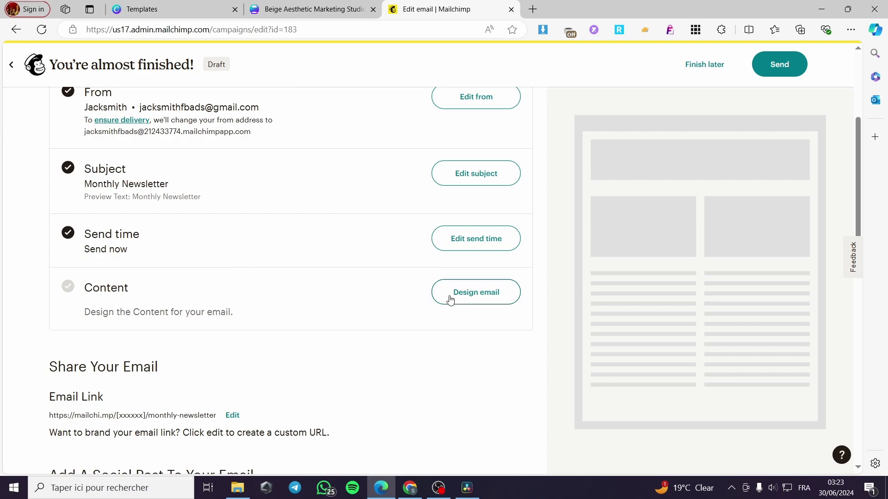
Browse Saved Templates and Draft Emails, then apply the 'Start from scratch' layout
{"action": "left_click", "coordinate": [481, 300]}
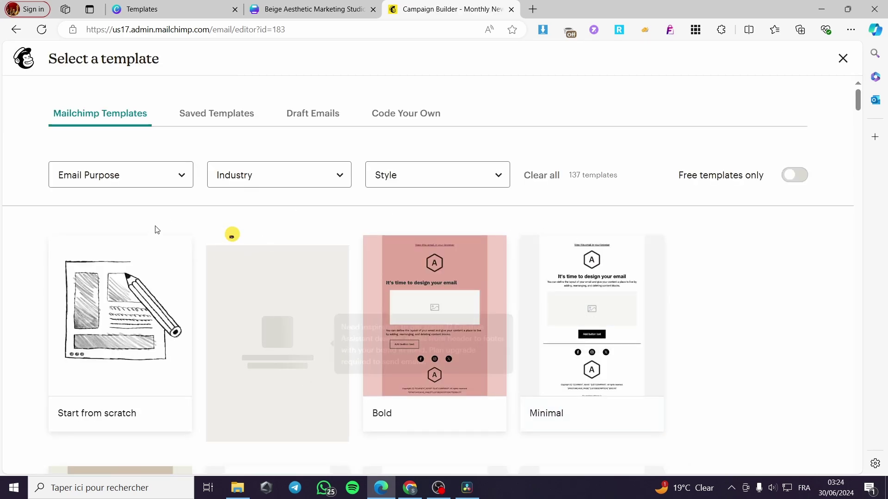
{"action": "left_click", "coordinate": [230, 119]}
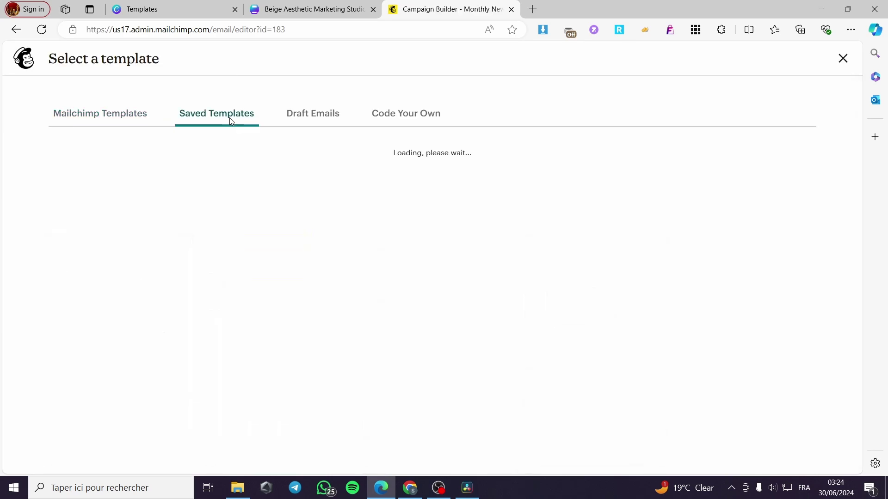
{"action": "left_click", "coordinate": [319, 122]}
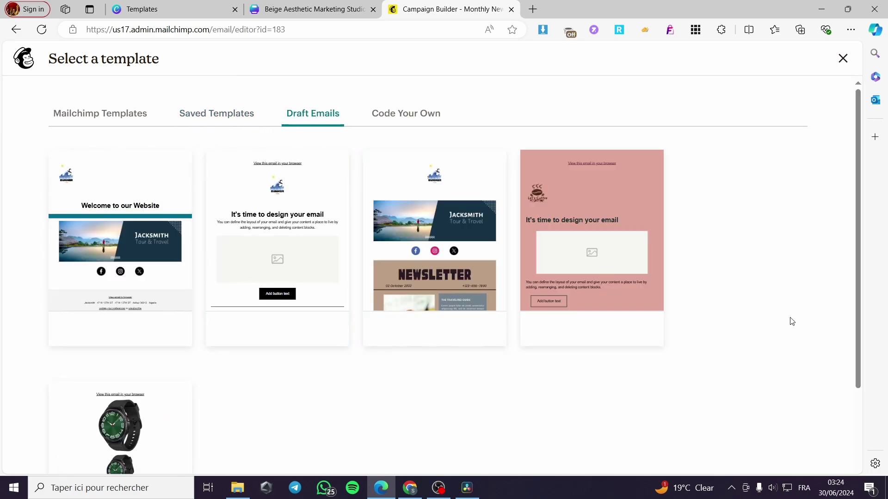
{"action": "scroll", "coordinate": [717, 319], "scroll_direction": "down", "scroll_amount": 2}
{"action": "scroll", "coordinate": [573, 290], "scroll_direction": "up", "scroll_amount": 2}
{"action": "left_click", "coordinate": [83, 119]}
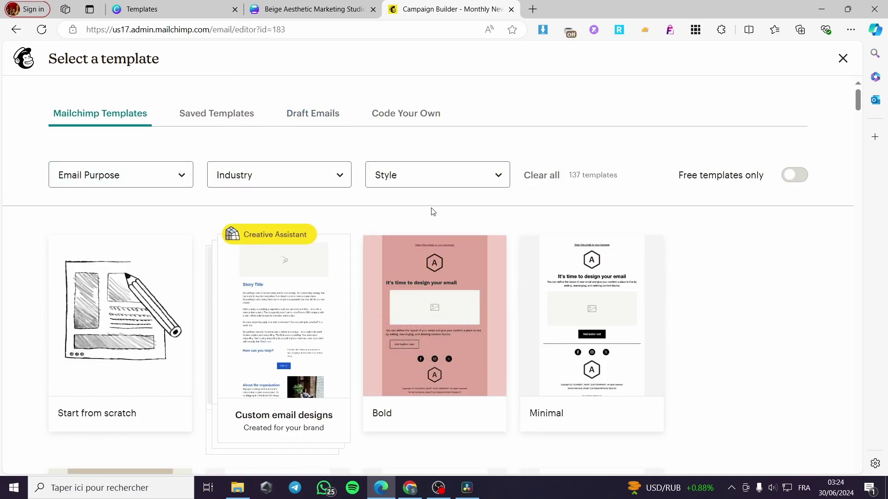
{"action": "scroll", "coordinate": [531, 254], "scroll_direction": "down", "scroll_amount": 2}
{"action": "mouse_move", "coordinate": [107, 254]}
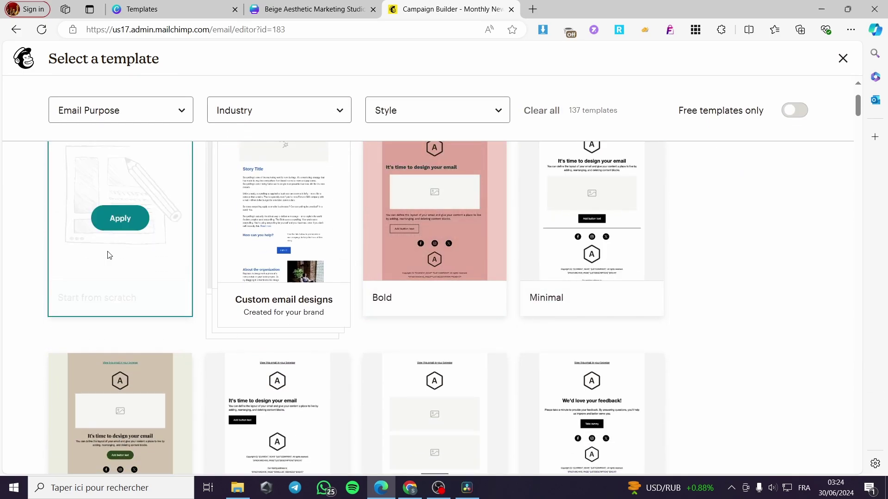
{"action": "left_click", "coordinate": [120, 219]}
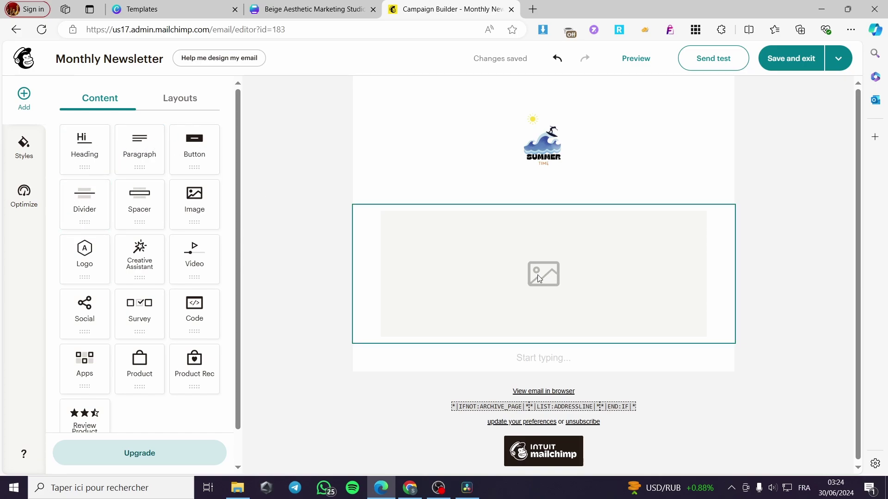
Add an image block under the logo holding the Monthly Newsletter page image
{"action": "left_click_drag", "start_coordinate": [209, 201], "coordinate": [520, 283]}
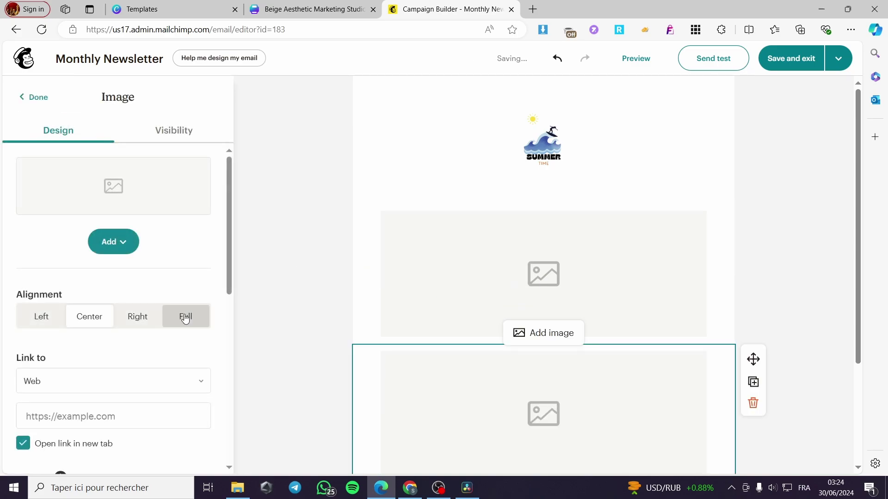
{"action": "left_click", "coordinate": [580, 270]}
{"action": "left_click", "coordinate": [554, 193]}
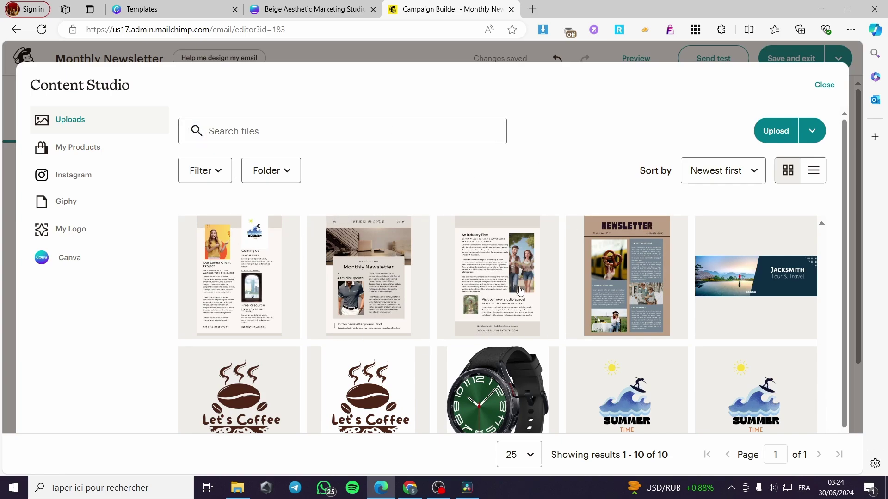
{"action": "left_click", "coordinate": [355, 274]}
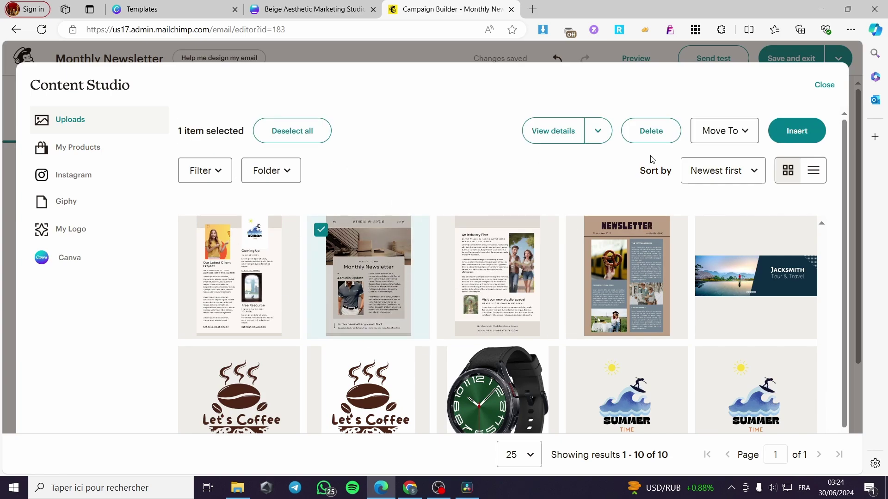
{"action": "left_click", "coordinate": [797, 130]}
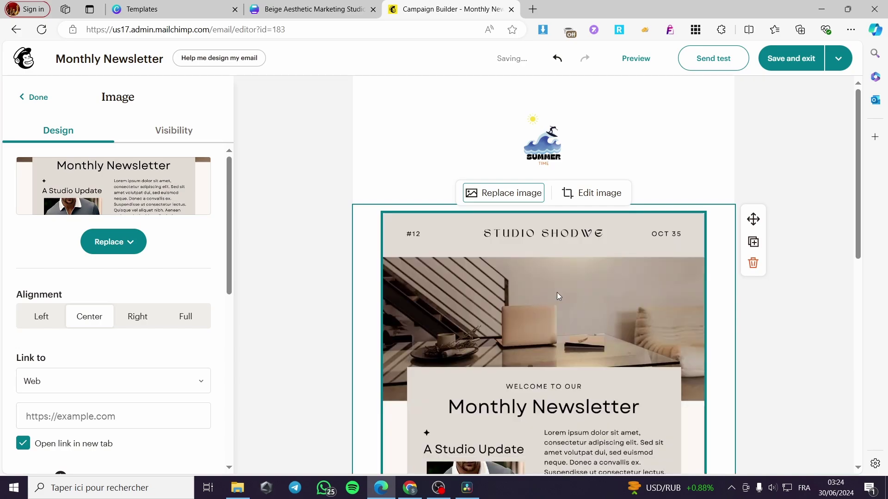
Fill the bottom block with the client-project page image, then add another empty image block
{"action": "scroll", "coordinate": [564, 284], "scroll_direction": "down", "scroll_amount": 10}
{"action": "left_click", "coordinate": [544, 288]}
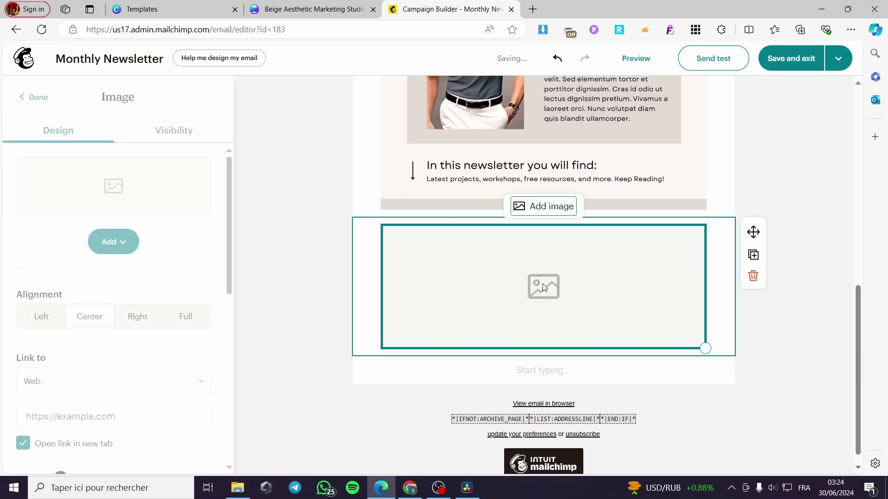
{"action": "left_click", "coordinate": [553, 207]}
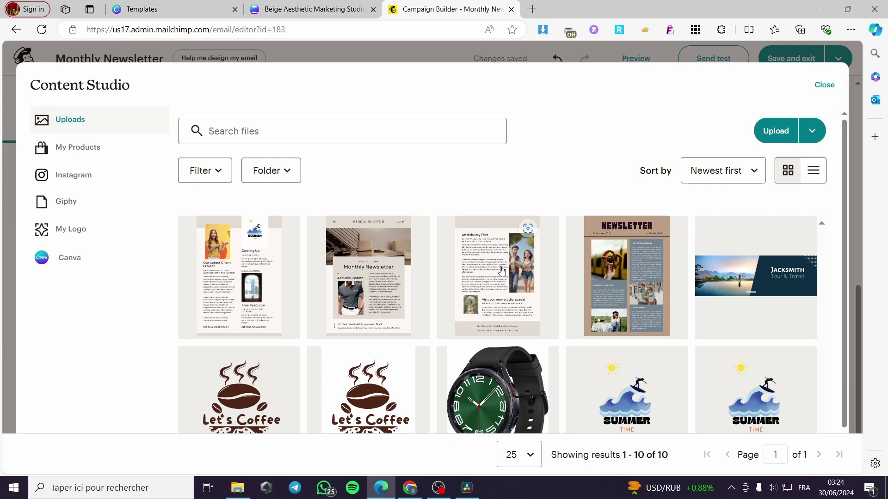
{"action": "left_click", "coordinate": [266, 267]}
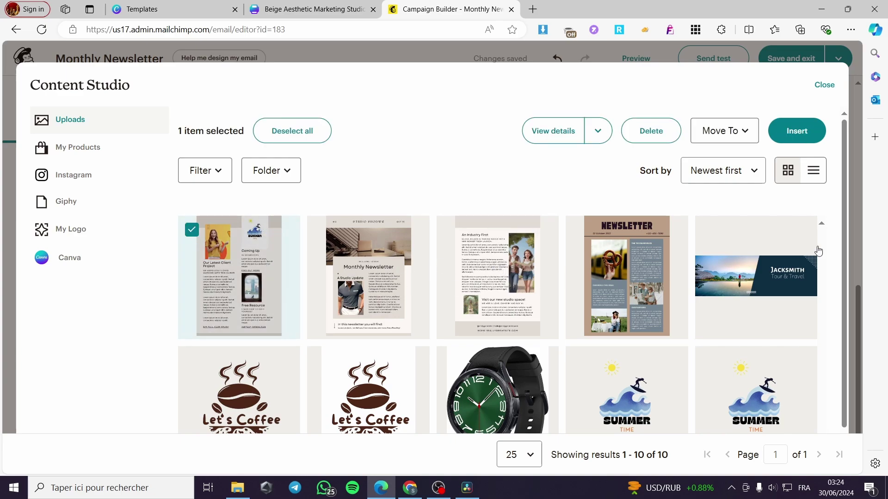
{"action": "left_click", "coordinate": [796, 131]}
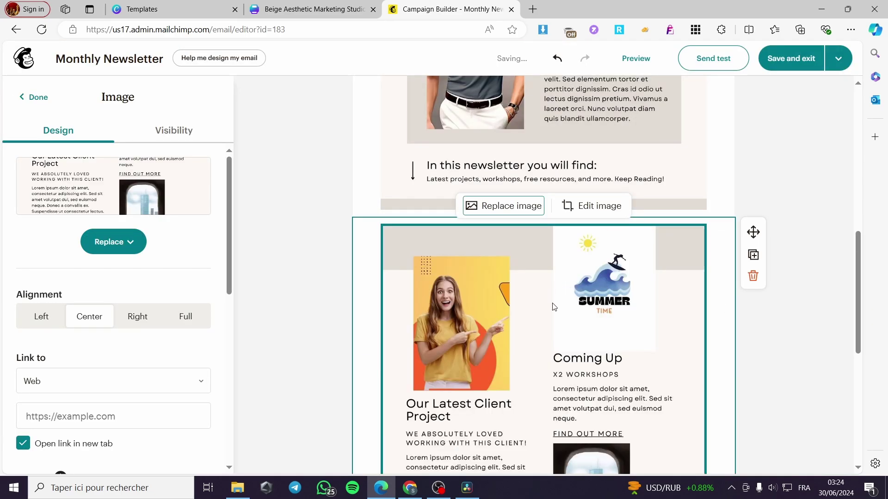
{"action": "scroll", "coordinate": [613, 270], "scroll_direction": "down", "scroll_amount": 7}
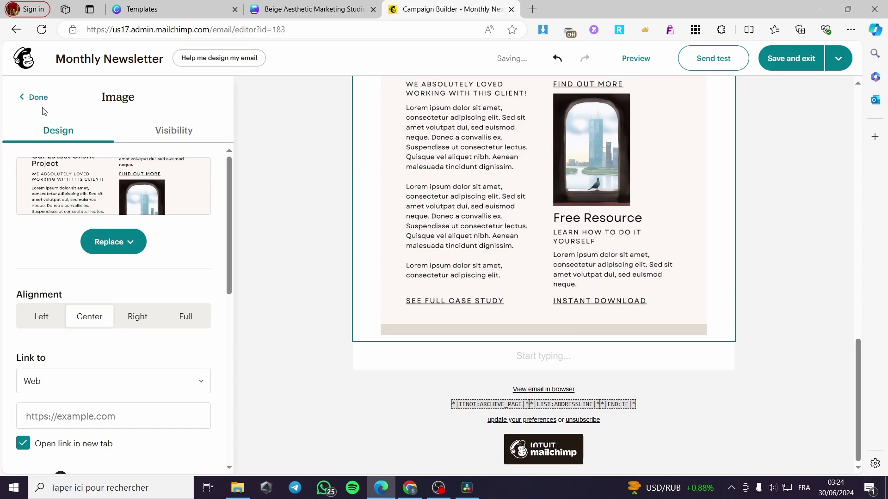
{"action": "left_click", "coordinate": [40, 98]}
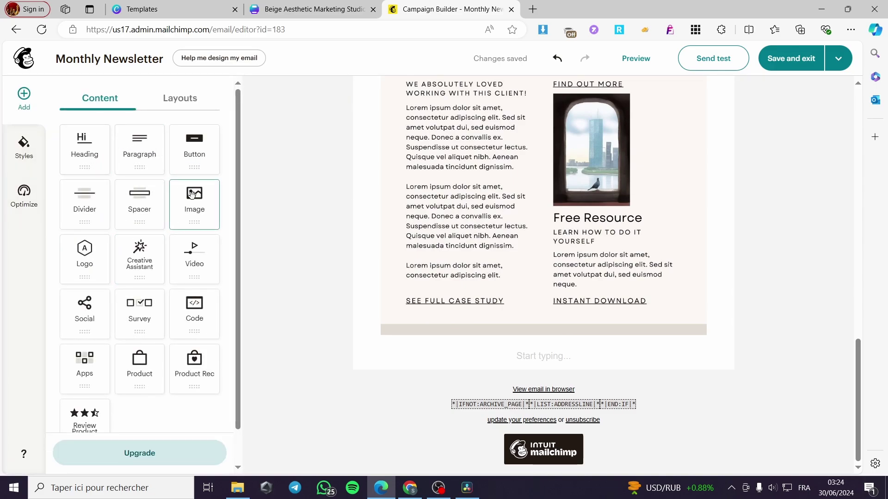
{"action": "left_click_drag", "start_coordinate": [192, 194], "coordinate": [569, 342]}
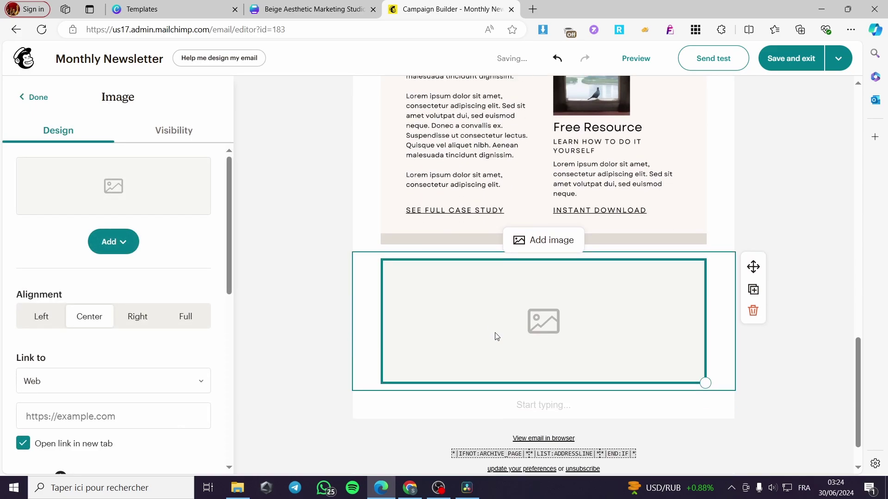
Insert the Monthly Newsletter page image from Content Studio into the empty block
{"action": "left_click", "coordinate": [550, 196]}
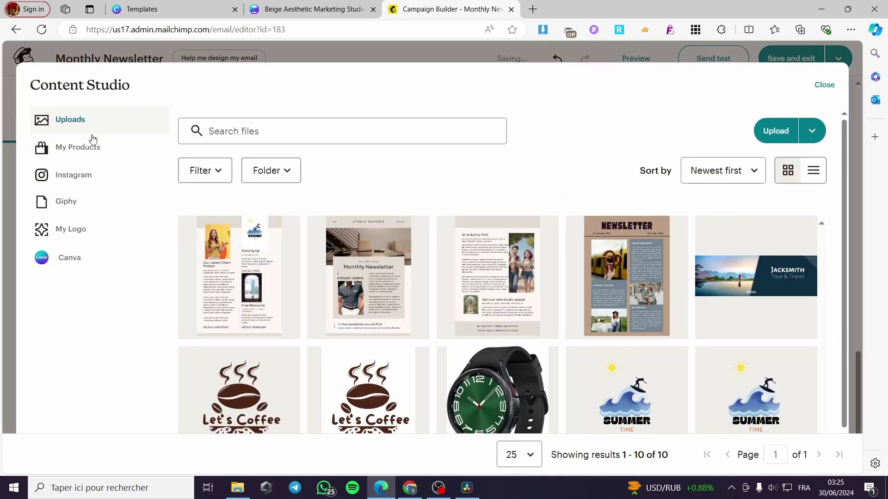
{"action": "left_click", "coordinate": [263, 296]}
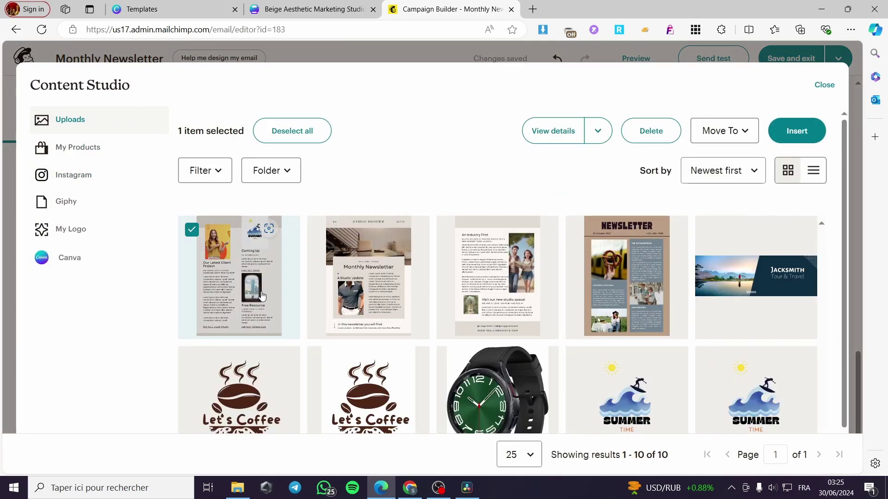
{"action": "left_click", "coordinate": [228, 263]}
{"action": "left_click", "coordinate": [382, 284]}
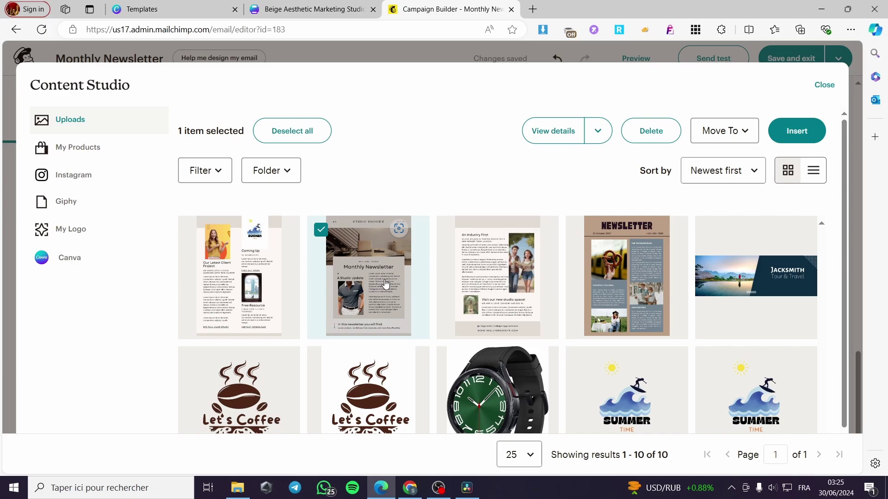
{"action": "left_click", "coordinate": [805, 133]}
{"action": "scroll", "coordinate": [578, 319], "scroll_direction": "down", "scroll_amount": 5}
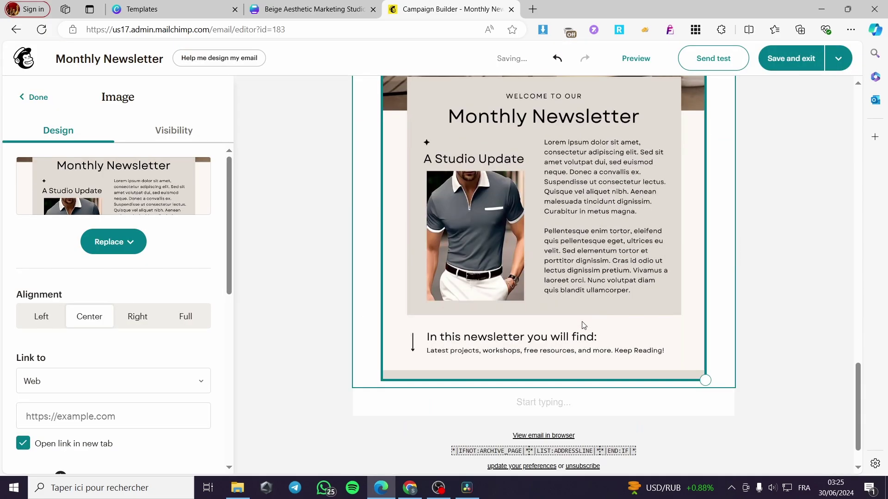
{"action": "scroll", "coordinate": [530, 370], "scroll_direction": "up", "scroll_amount": 10}
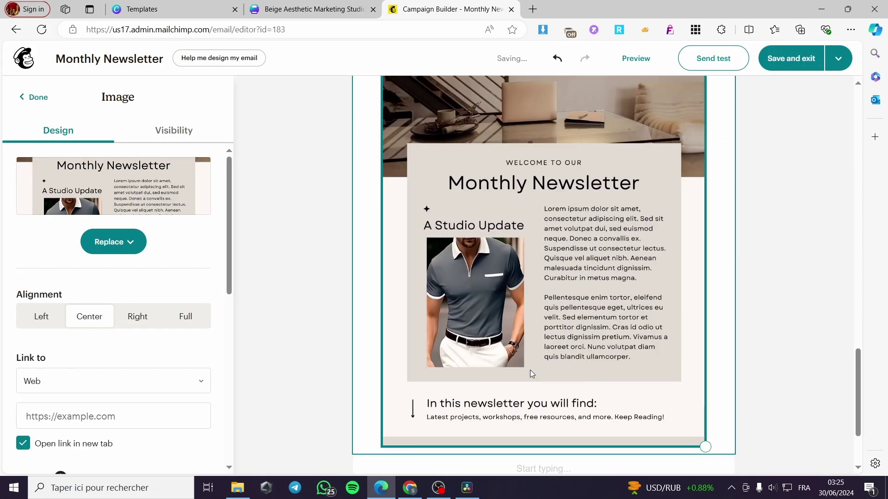
{"action": "scroll", "coordinate": [651, 338], "scroll_direction": "down", "scroll_amount": 10}
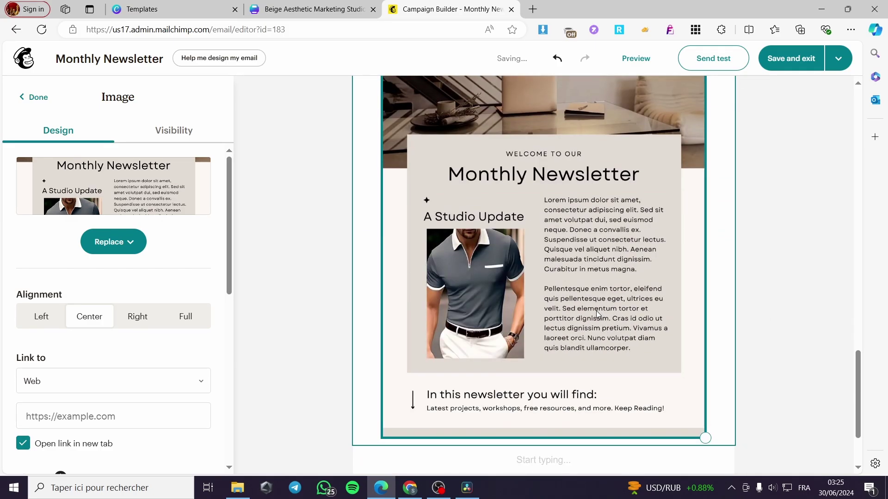
Replace an image with the uploaded An Industry First page via Browse Images
{"action": "left_click", "coordinate": [107, 258]}
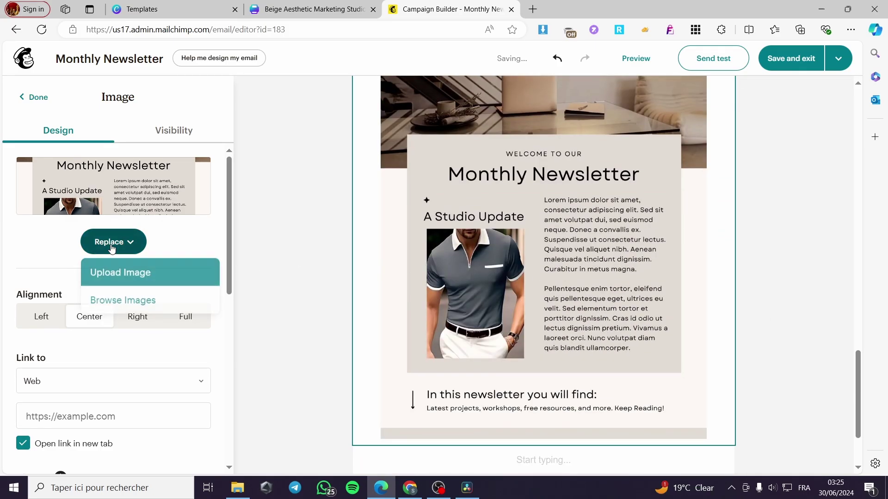
{"action": "left_click", "coordinate": [139, 275]}
{"action": "left_click", "coordinate": [806, 97]}
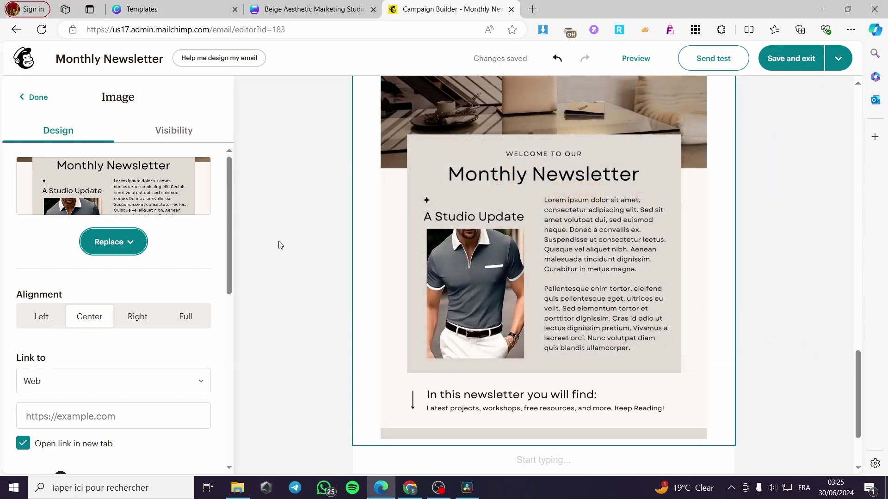
{"action": "left_click", "coordinate": [106, 242]}
{"action": "left_click", "coordinate": [113, 303]}
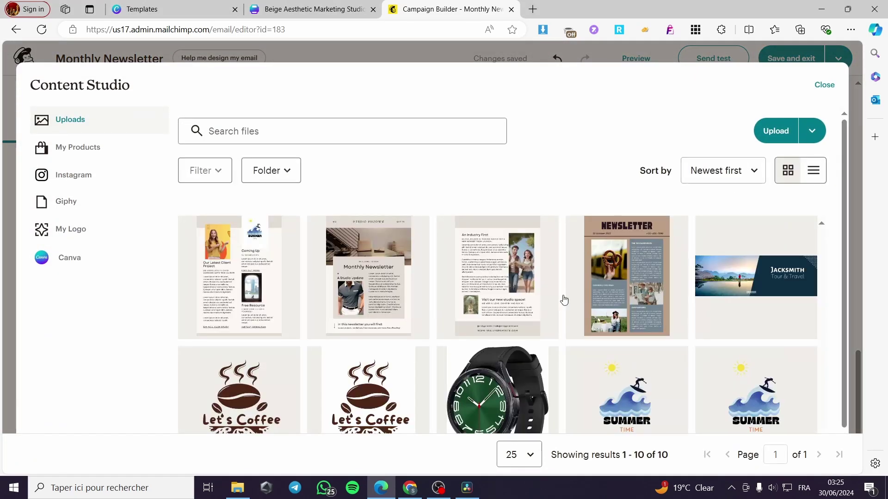
{"action": "left_click", "coordinate": [517, 292]}
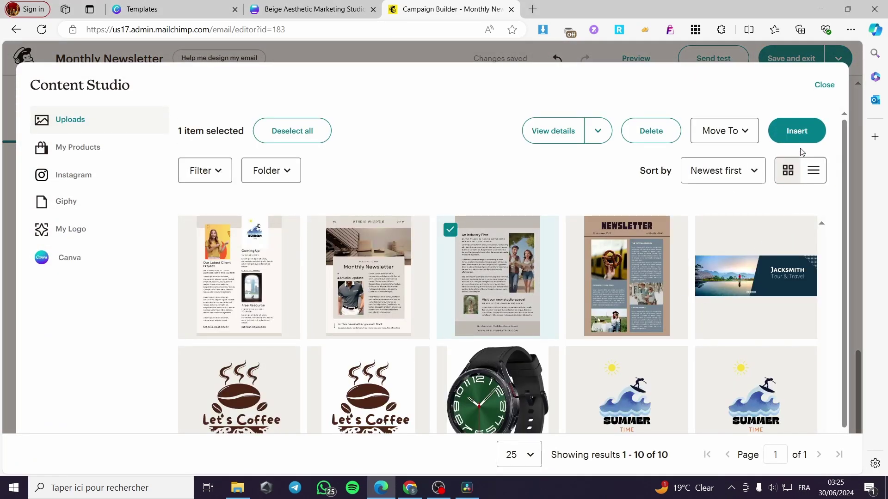
{"action": "left_click", "coordinate": [797, 134]}
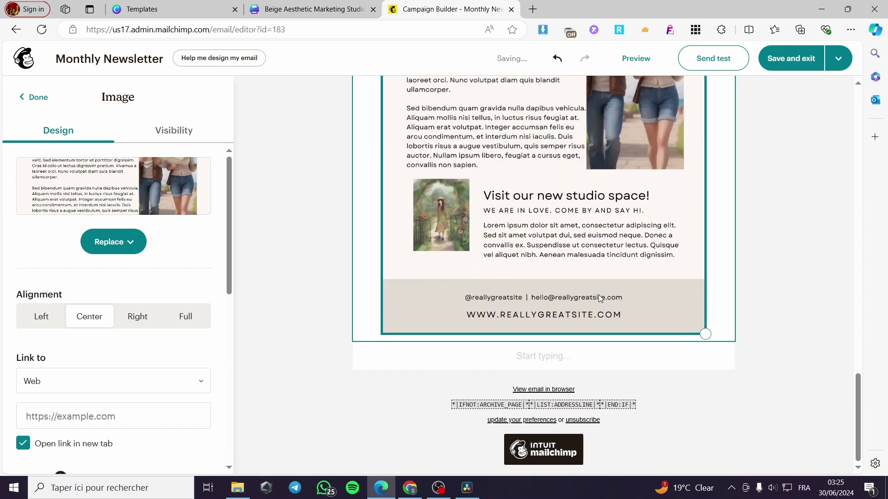
{"action": "scroll", "coordinate": [523, 333], "scroll_direction": "up", "scroll_amount": 20}
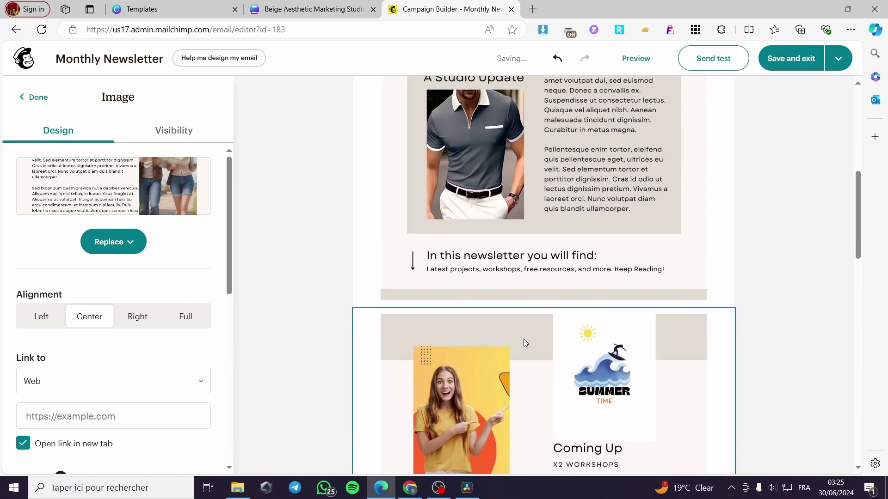
{"action": "left_click", "coordinate": [546, 205]}
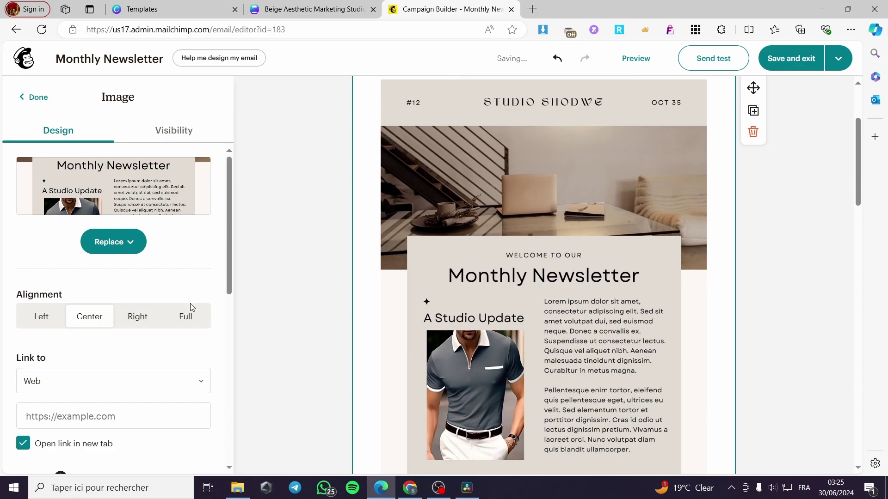
{"action": "scroll", "coordinate": [110, 374], "scroll_direction": "down", "scroll_amount": 1}
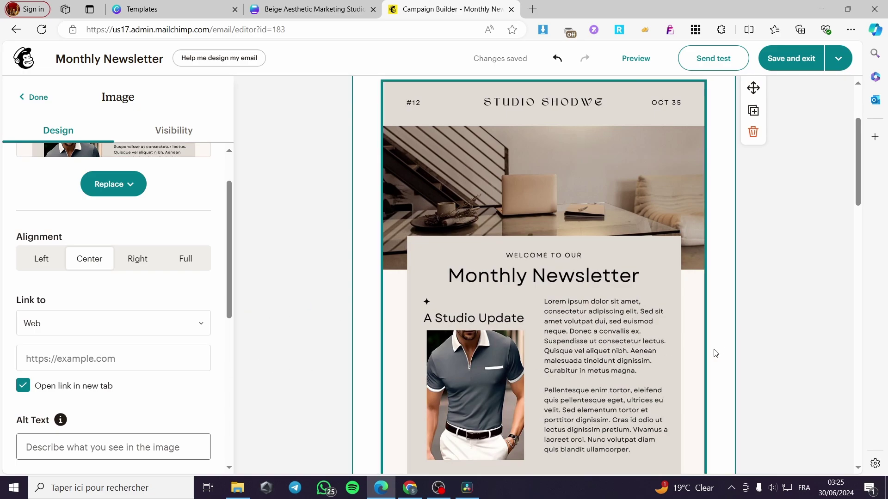
Open Google Drive in a new browser tab
{"action": "left_click", "coordinate": [533, 10]}
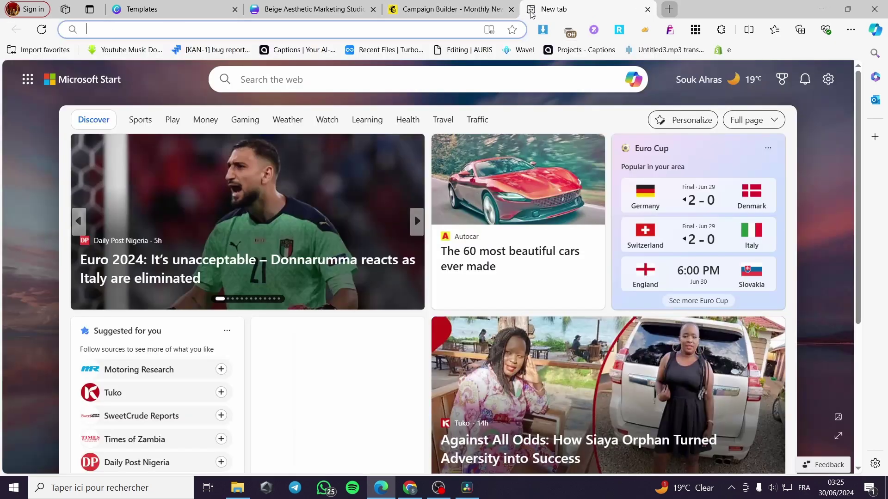
{"action": "type", "text": "google.com/index.html"}
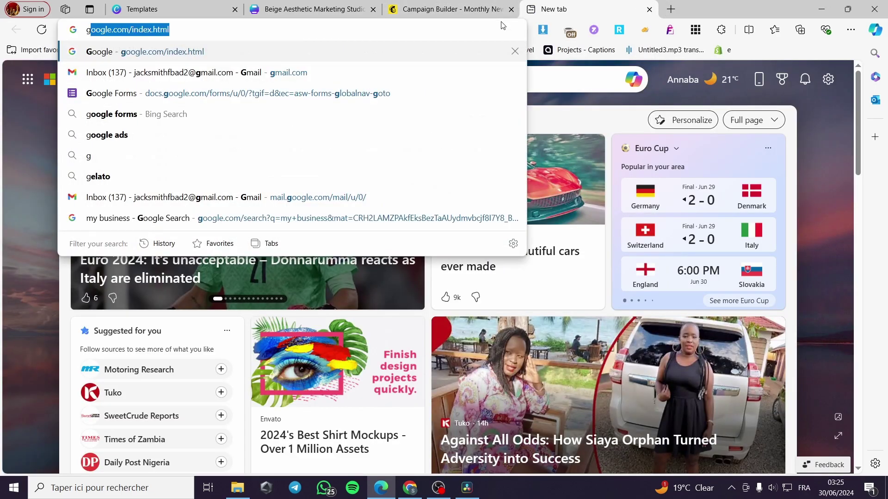
{"action": "key", "text": "Return"}
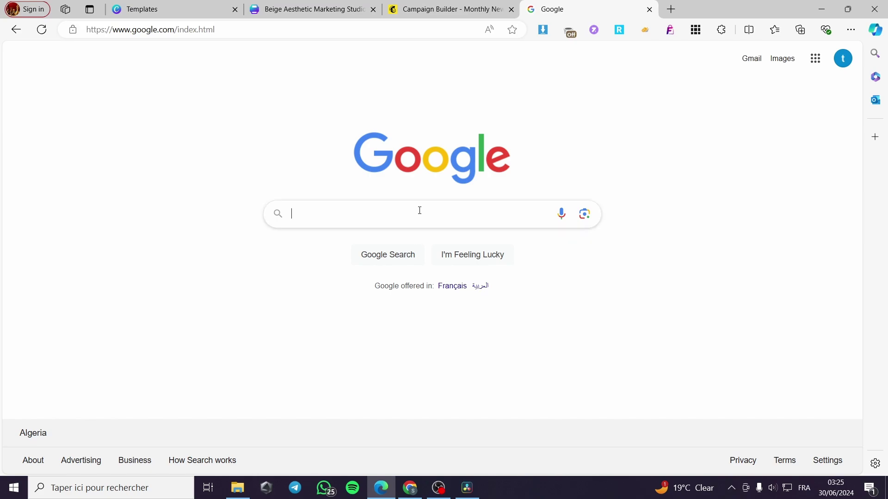
{"action": "left_click", "coordinate": [419, 211]}
{"action": "left_click", "coordinate": [253, 35]}
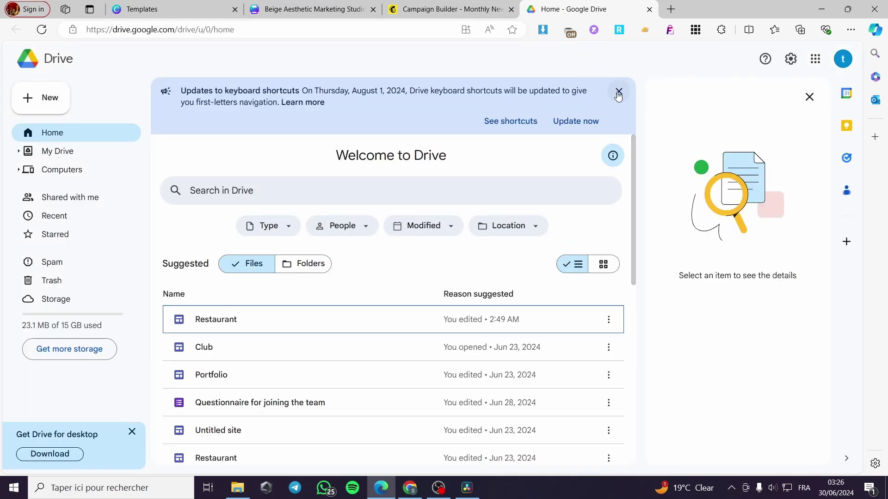
{"action": "left_click", "coordinate": [618, 95]}
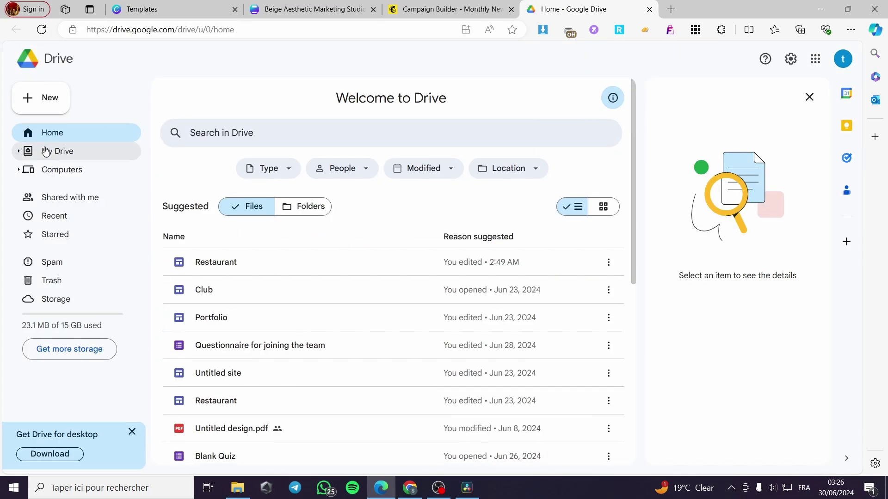
Upload the three Beige Aesthetic Marketing Studio newsletter PDFs to Drive by dragging them in
{"action": "left_click_drag", "start_coordinate": [287, 397], "coordinate": [739, 148]}
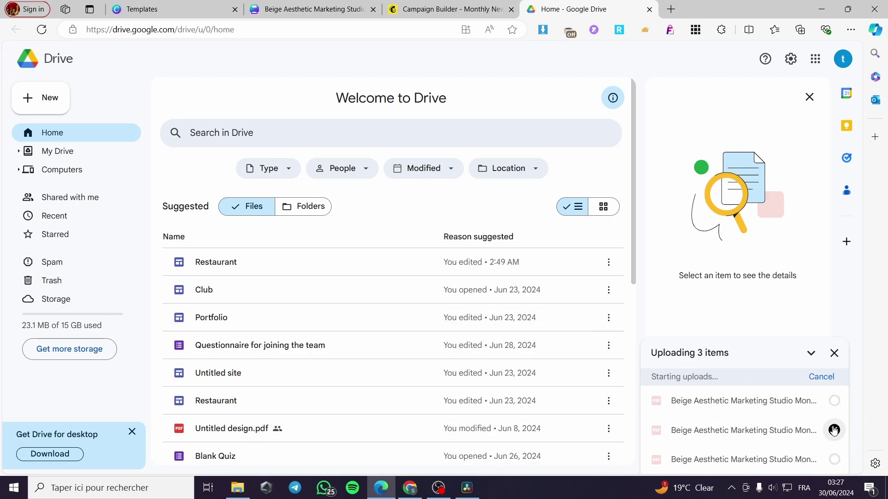
{"action": "left_click", "coordinate": [442, 10]}
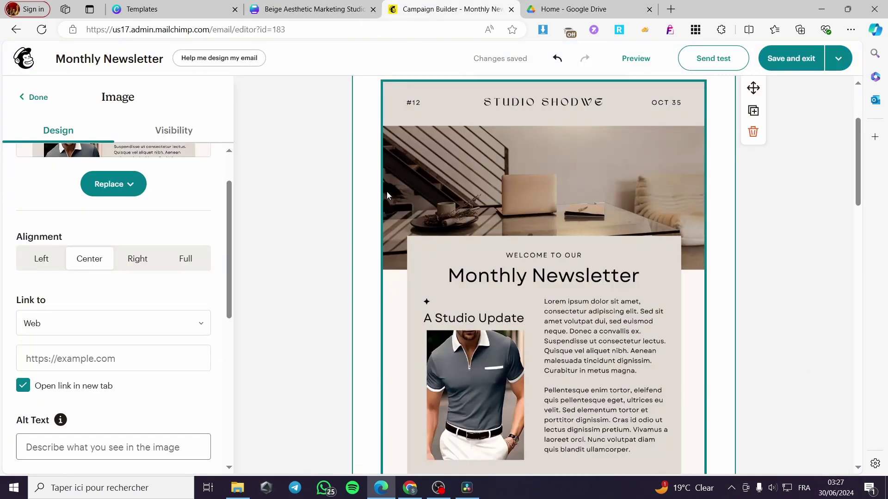
{"action": "scroll", "coordinate": [462, 254], "scroll_direction": "up", "scroll_amount": 1}
{"action": "scroll", "coordinate": [545, 311], "scroll_direction": "up", "scroll_amount": 2}
{"action": "scroll", "coordinate": [479, 279], "scroll_direction": "down", "scroll_amount": 10}
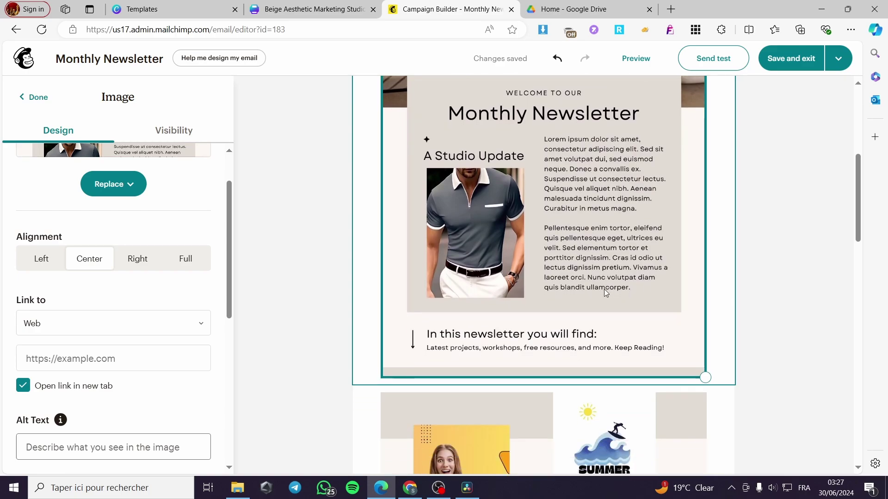
{"action": "scroll", "coordinate": [504, 319], "scroll_direction": "down", "scroll_amount": 7}
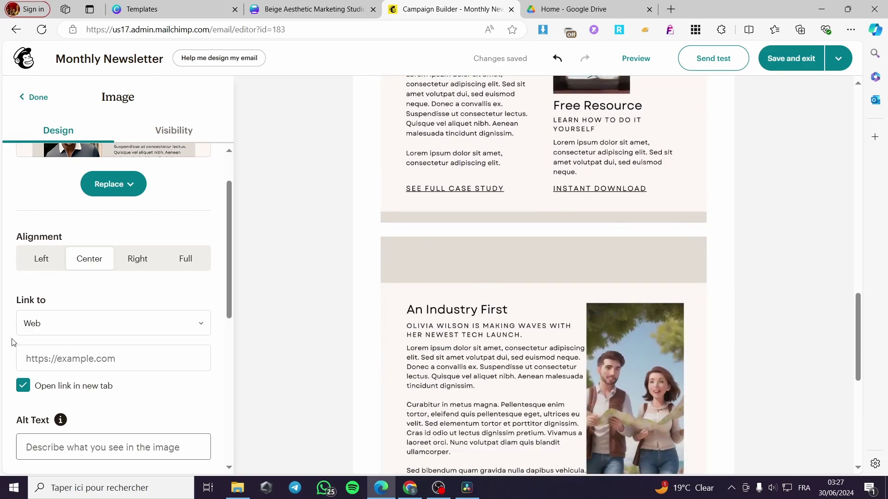
{"action": "scroll", "coordinate": [551, 341], "scroll_direction": "up", "scroll_amount": 15}
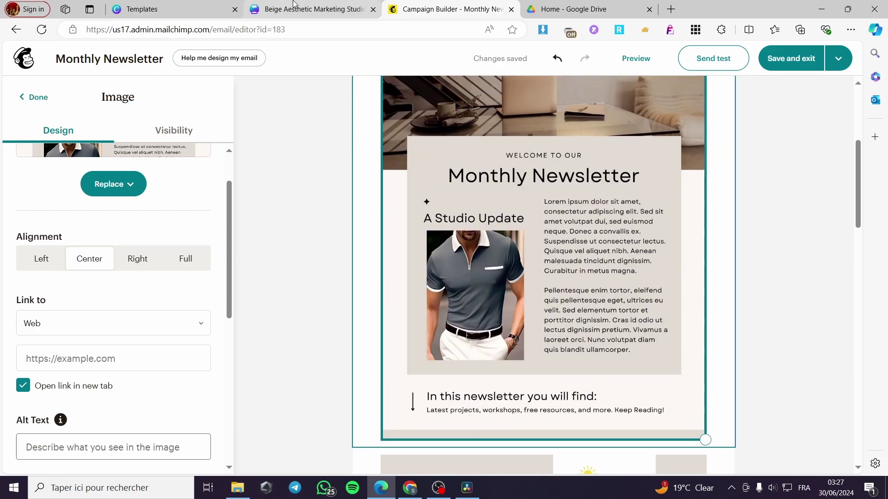
{"action": "left_click", "coordinate": [573, 9]}
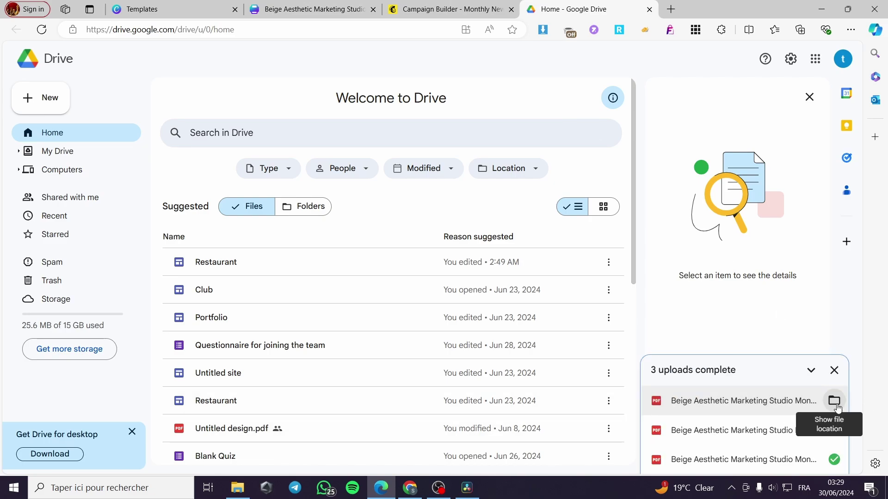
Share newsletter (1).pdf as 'Anyone with the link' Viewer and copy its link
{"action": "left_click", "coordinate": [840, 403]}
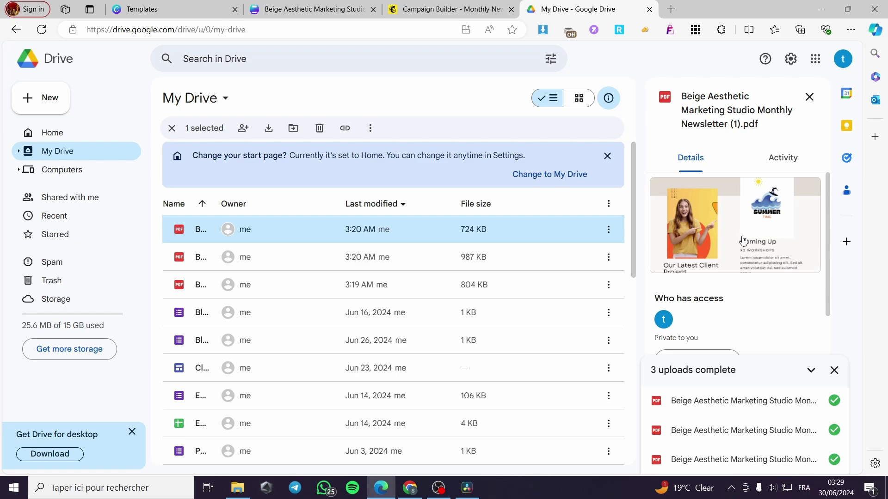
{"action": "right_click", "coordinate": [275, 230]}
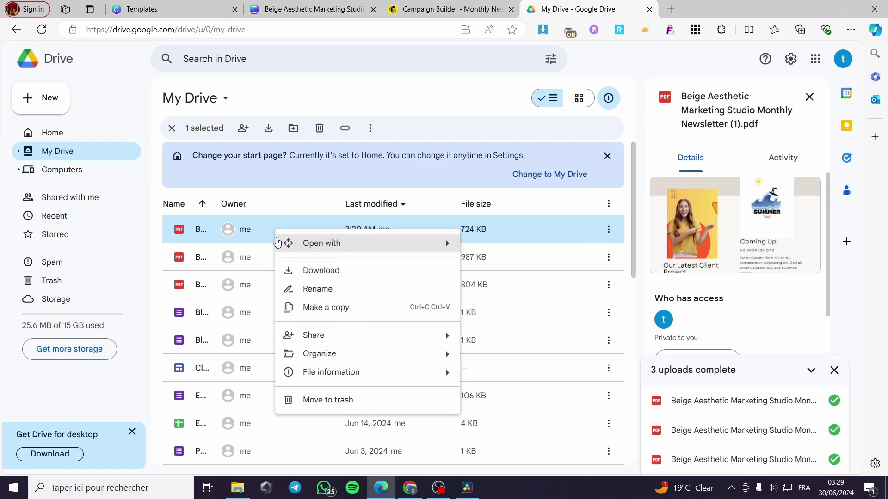
{"action": "mouse_move", "coordinate": [319, 341]}
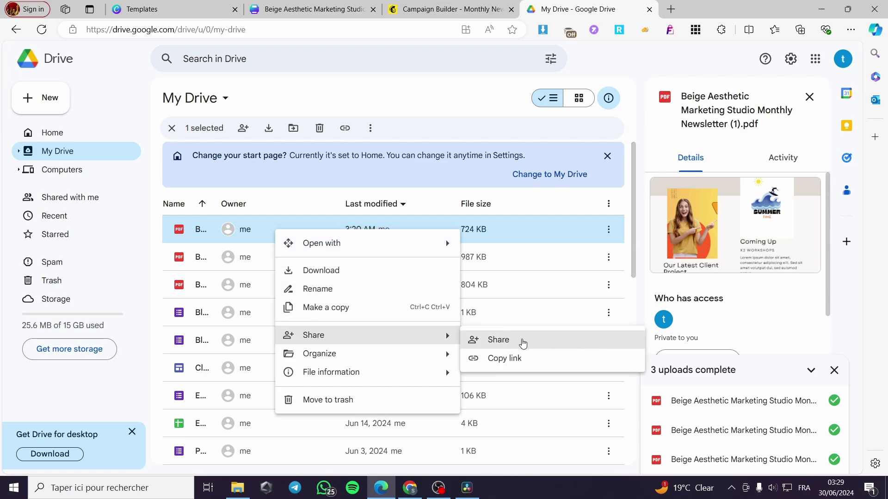
{"action": "left_click", "coordinate": [523, 341]}
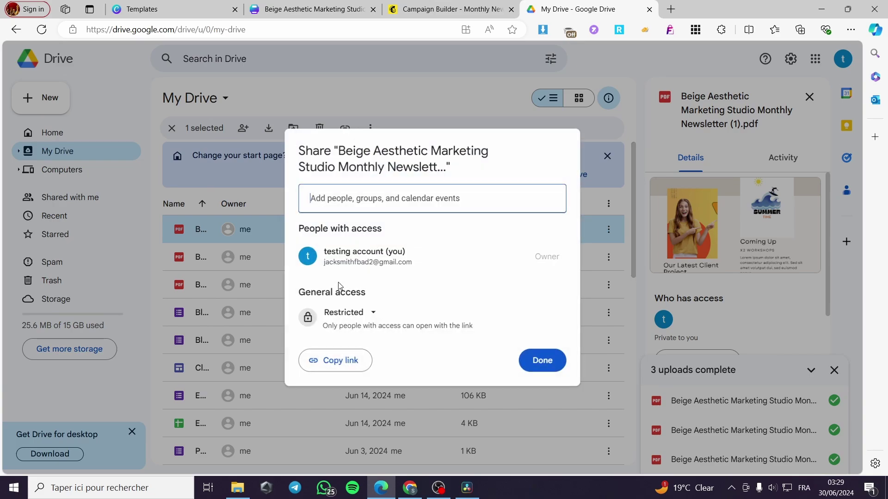
{"action": "left_click", "coordinate": [354, 311]}
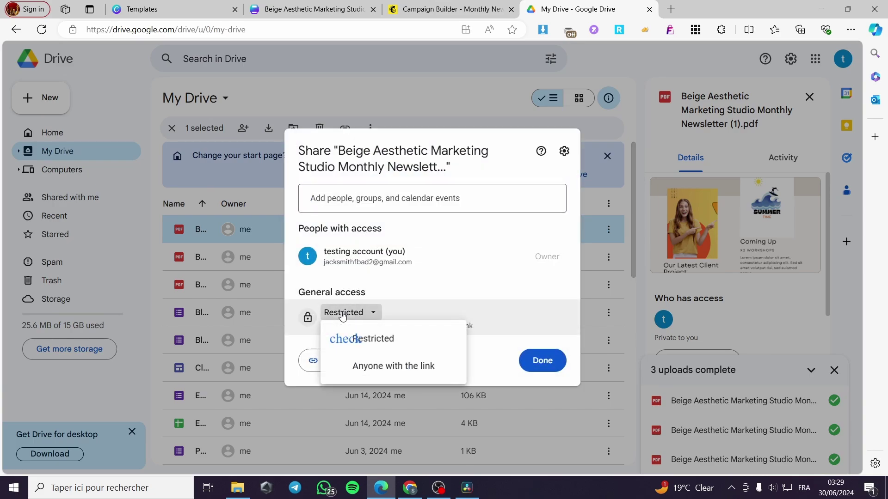
{"action": "left_click", "coordinate": [392, 367]}
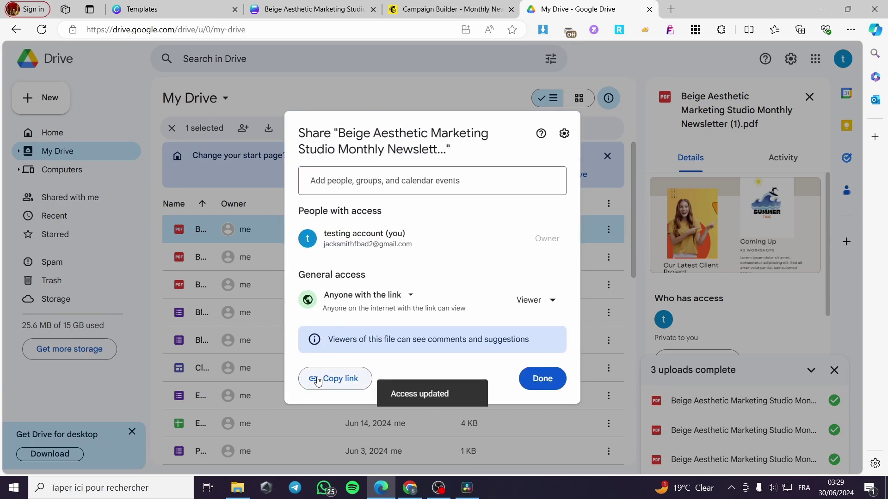
{"action": "left_click", "coordinate": [342, 380]}
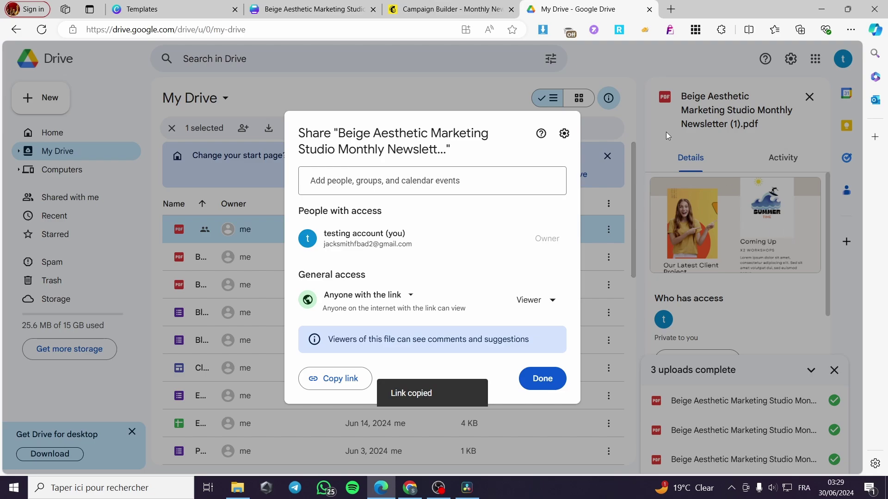
Paste the first PDF's Drive link as the client-project image's web link
{"action": "left_click", "coordinate": [441, 8]}
{"action": "scroll", "coordinate": [687, 329], "scroll_direction": "down", "scroll_amount": 10}
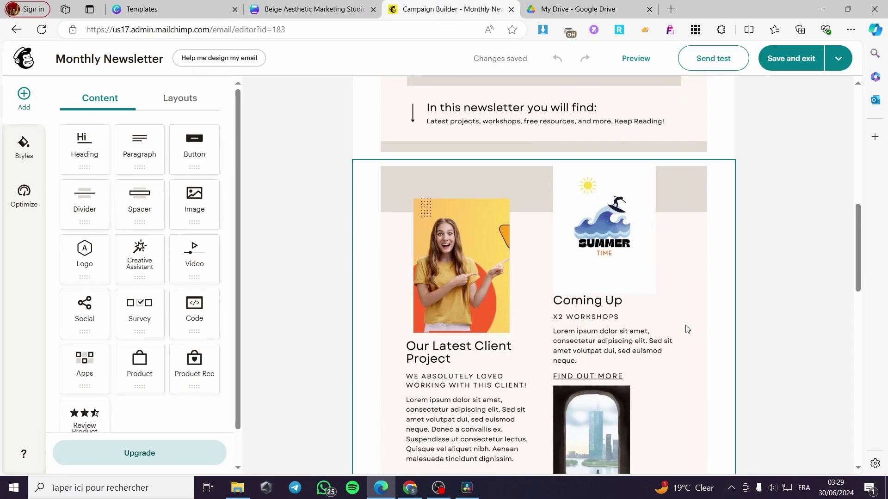
{"action": "left_click", "coordinate": [581, 283]}
{"action": "scroll", "coordinate": [147, 349], "scroll_direction": "down", "scroll_amount": 3}
{"action": "left_click", "coordinate": [73, 300]}
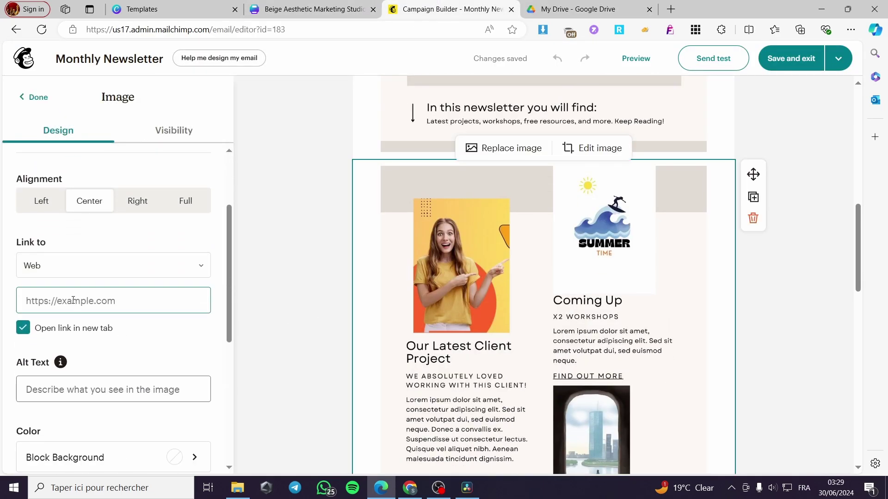
{"action": "key", "text": "ctrl+v"}
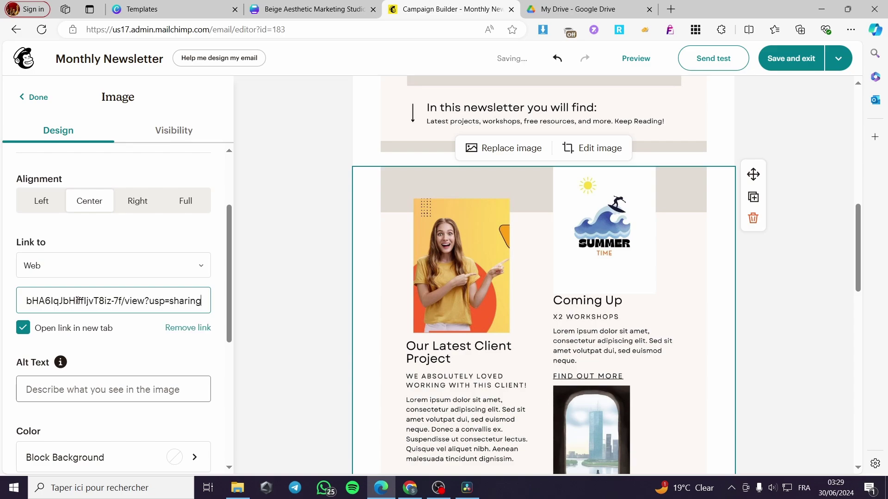
{"action": "left_click", "coordinate": [794, 276]}
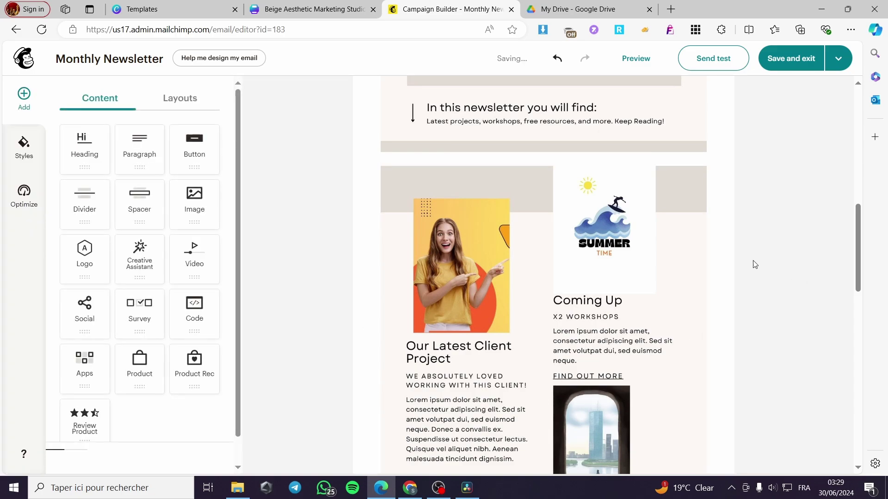
{"action": "left_click", "coordinate": [520, 313]}
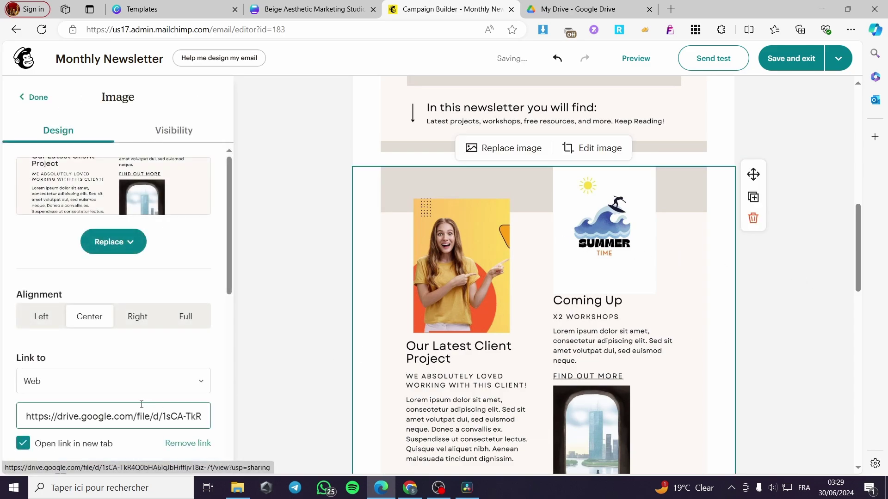
{"action": "scroll", "coordinate": [520, 300], "scroll_direction": "up", "scroll_amount": 6}
Share the 987 KB newsletter (2).pdf as 'Anyone with the link' and copy its link
{"action": "left_click", "coordinate": [578, 9]}
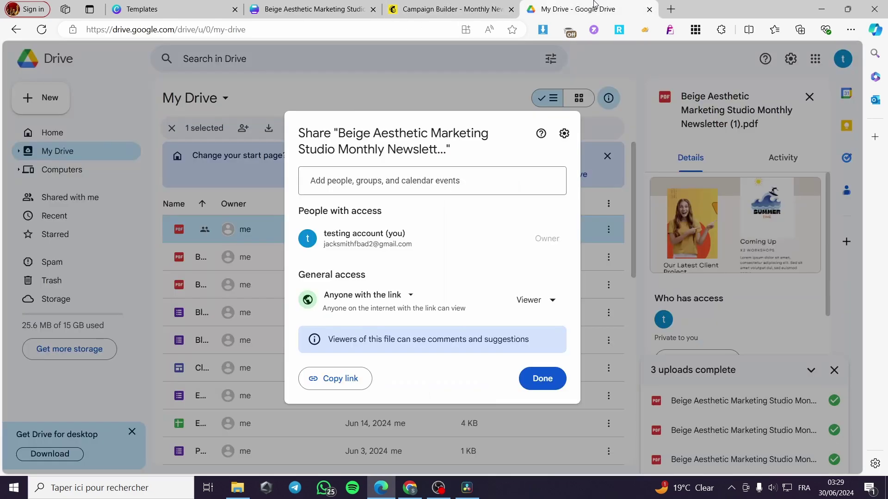
{"action": "left_click", "coordinate": [553, 382]}
{"action": "left_click", "coordinate": [248, 259]}
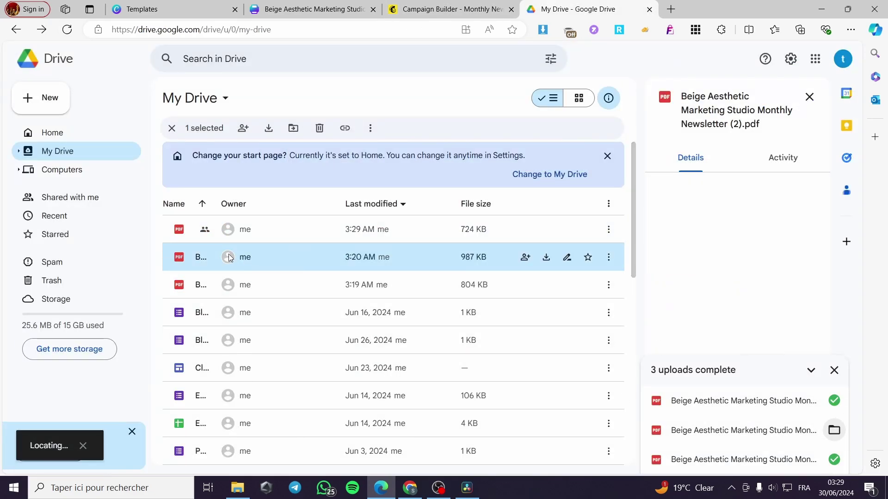
{"action": "right_click", "coordinate": [254, 260]}
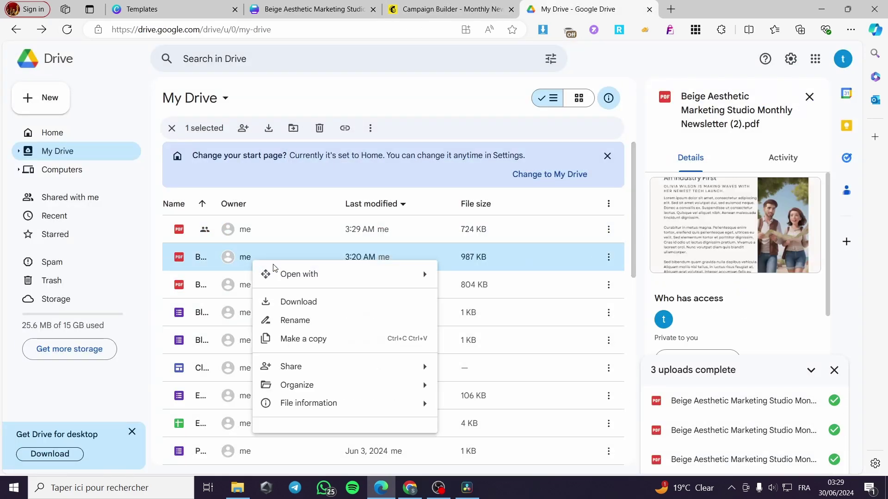
{"action": "mouse_move", "coordinate": [329, 368]}
{"action": "left_click", "coordinate": [495, 371]}
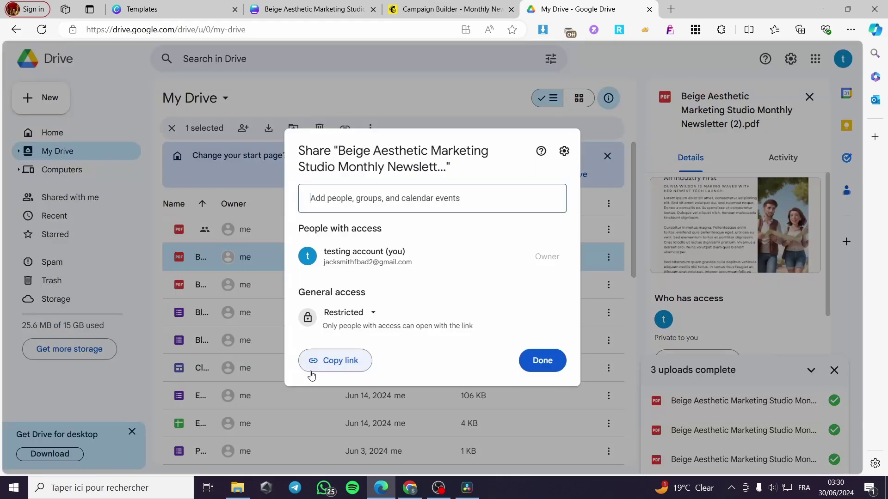
{"action": "left_click", "coordinate": [343, 312]}
{"action": "left_click", "coordinate": [368, 367]}
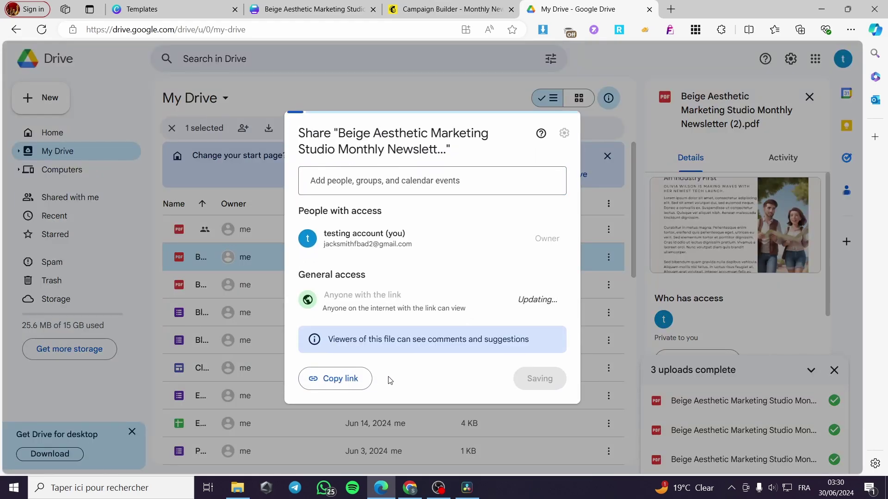
{"action": "left_click", "coordinate": [334, 378]}
Paste the second PDF's Drive link into the An Industry First image's link field
{"action": "left_click", "coordinate": [456, 4]}
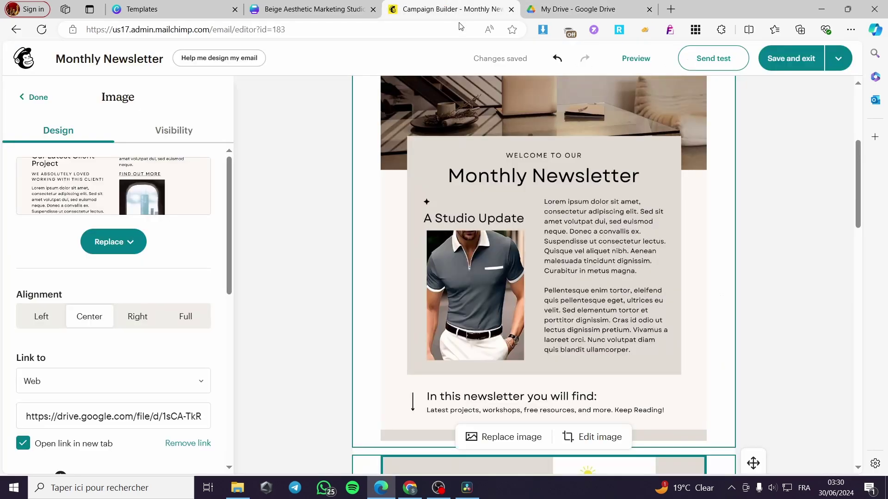
{"action": "scroll", "coordinate": [522, 308], "scroll_direction": "down", "scroll_amount": 10}
{"action": "scroll", "coordinate": [551, 326], "scroll_direction": "down", "scroll_amount": 5}
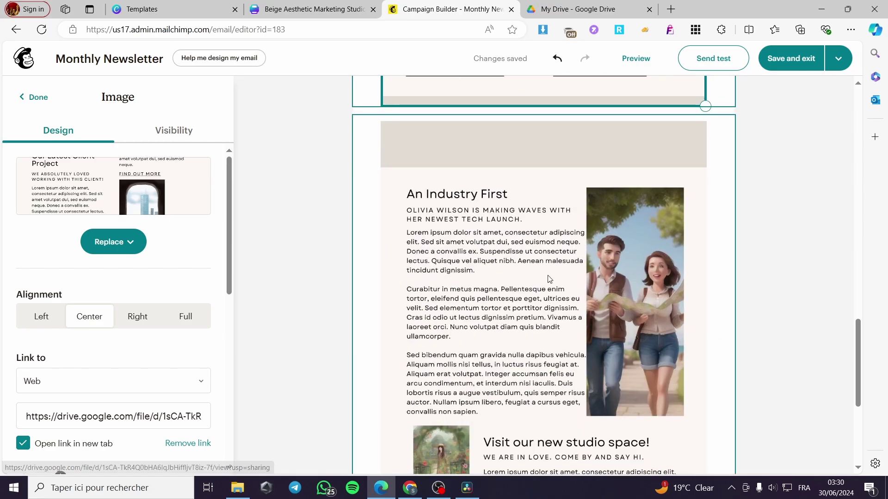
{"action": "left_click", "coordinate": [508, 342]}
{"action": "scroll", "coordinate": [115, 378], "scroll_direction": "down", "scroll_amount": 3}
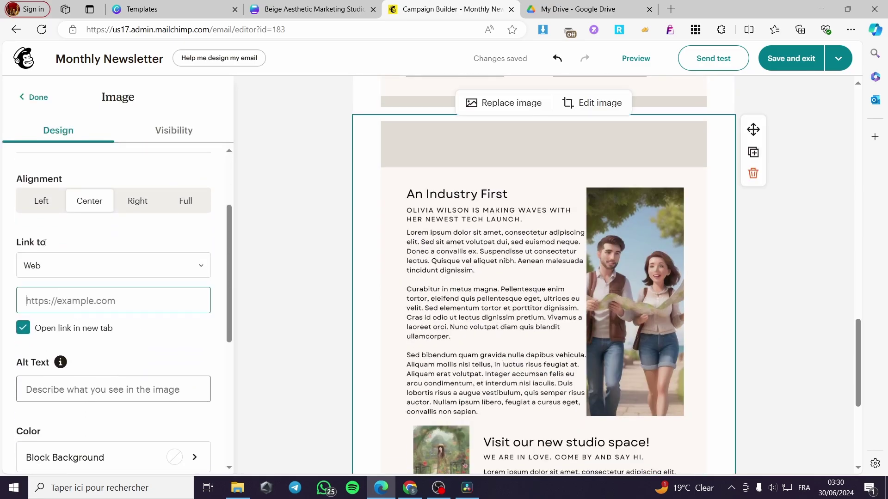
{"action": "key", "text": "ctrl+v"}
{"action": "left_click", "coordinate": [297, 331]}
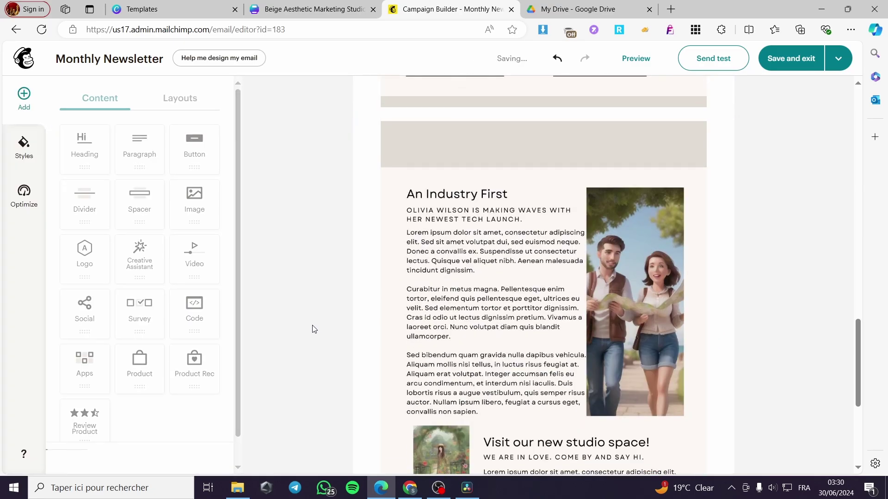
{"action": "scroll", "coordinate": [631, 388], "scroll_direction": "up", "scroll_amount": 10}
In Google Drive, set Newsletter.pdf to 'Anyone with the link' can view and copy its link
{"action": "left_click", "coordinate": [583, 9]}
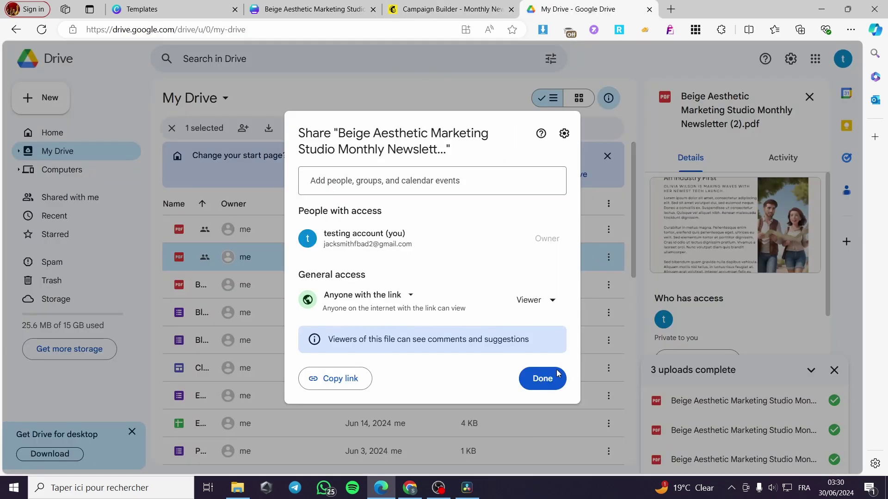
{"action": "left_click", "coordinate": [544, 377]}
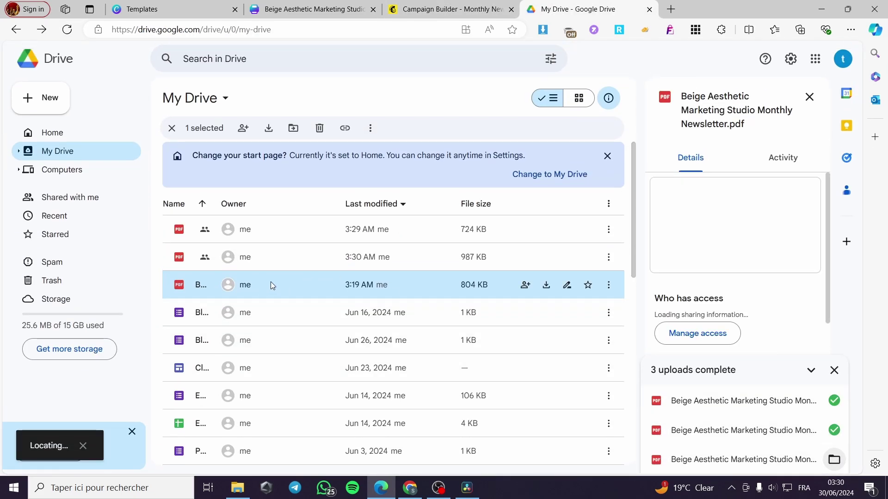
{"action": "right_click", "coordinate": [270, 283]}
{"action": "mouse_move", "coordinate": [406, 199]}
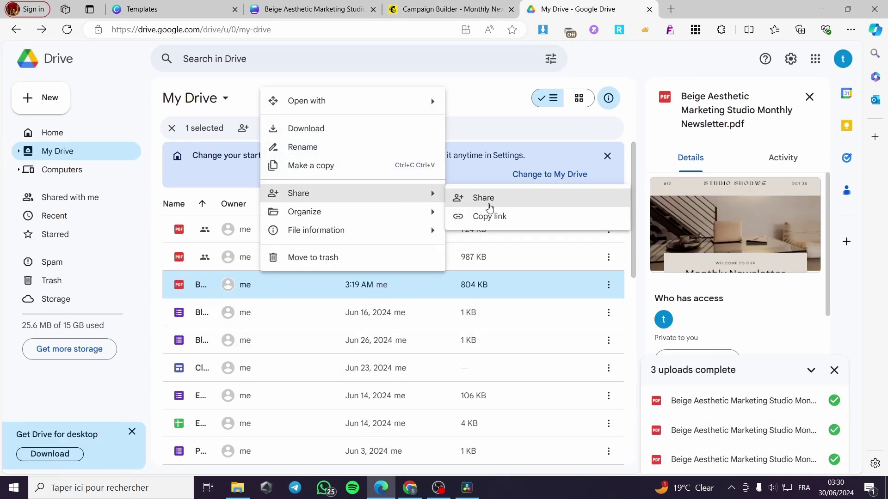
{"action": "left_click", "coordinate": [484, 199]}
{"action": "left_click", "coordinate": [343, 313]}
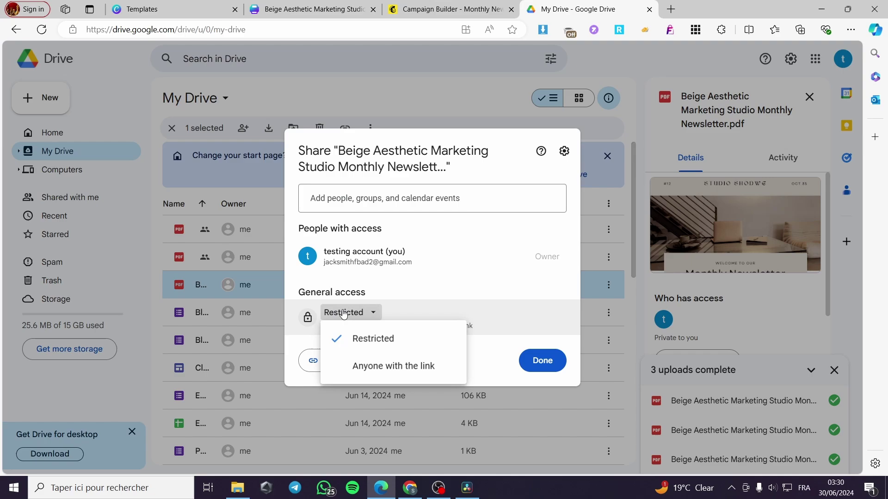
{"action": "left_click", "coordinate": [386, 367]}
{"action": "left_click", "coordinate": [342, 378]}
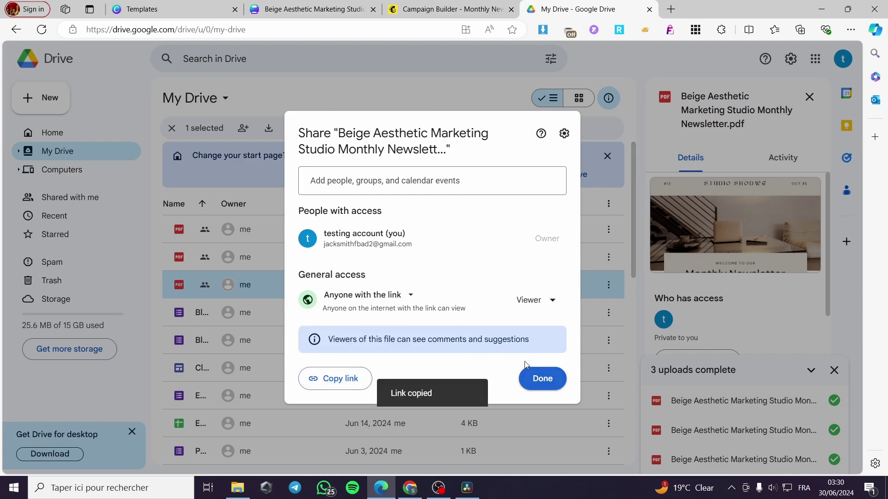
Link the Mailchimp header image to the copied Newsletter.pdf link and save the email design
{"action": "left_click", "coordinate": [446, 9]}
{"action": "left_click", "coordinate": [499, 224]}
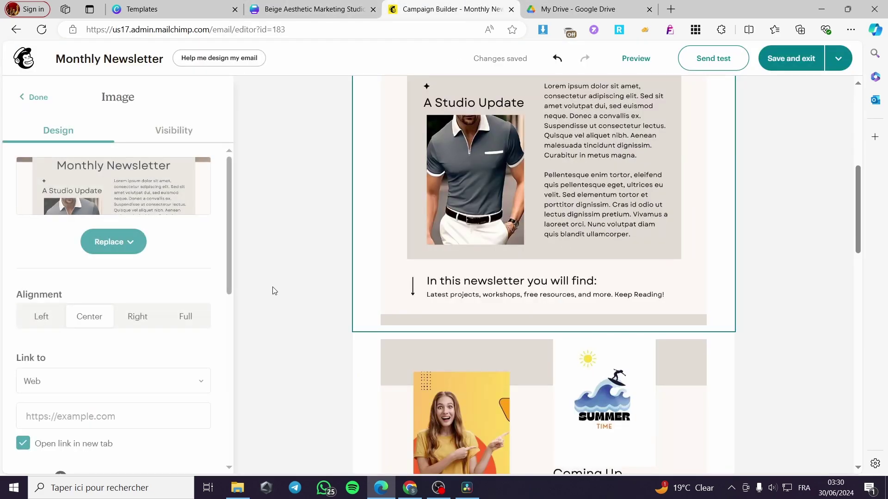
{"action": "left_click", "coordinate": [109, 413]}
{"action": "scroll", "coordinate": [118, 317], "scroll_direction": "down", "scroll_amount": 2}
{"action": "key", "text": "ctrl+v"}
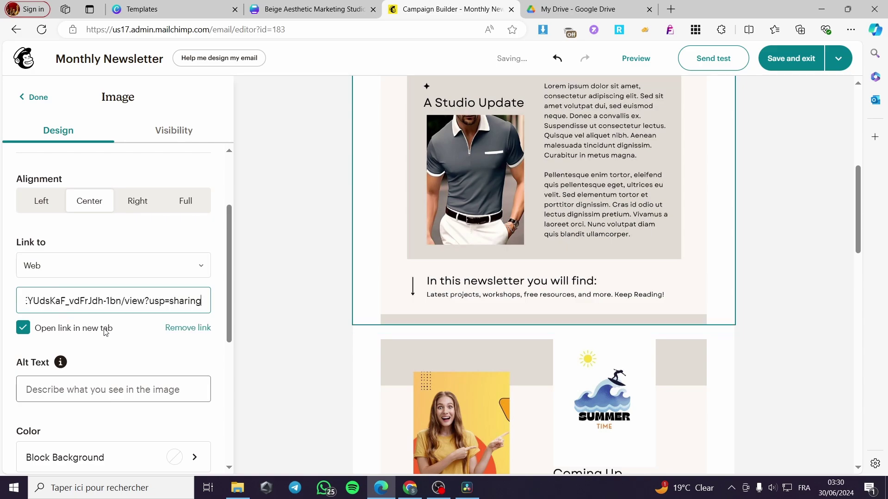
{"action": "left_click", "coordinate": [329, 292]}
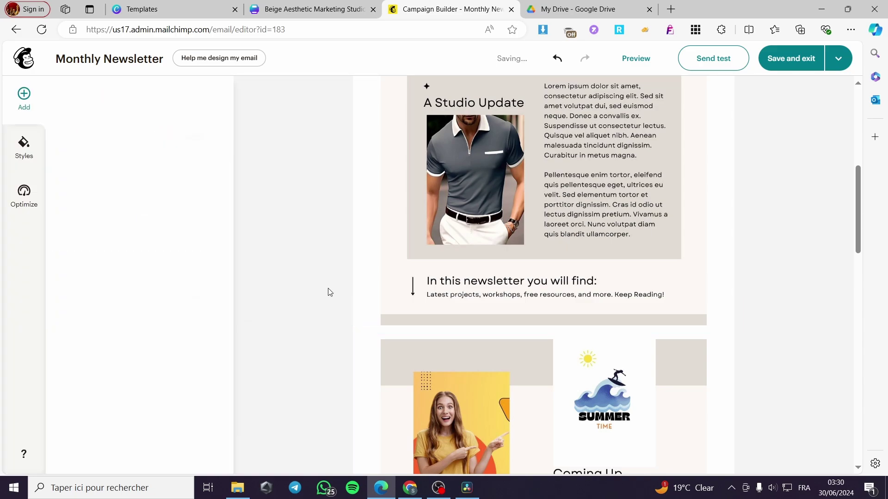
{"action": "left_click", "coordinate": [796, 60]}
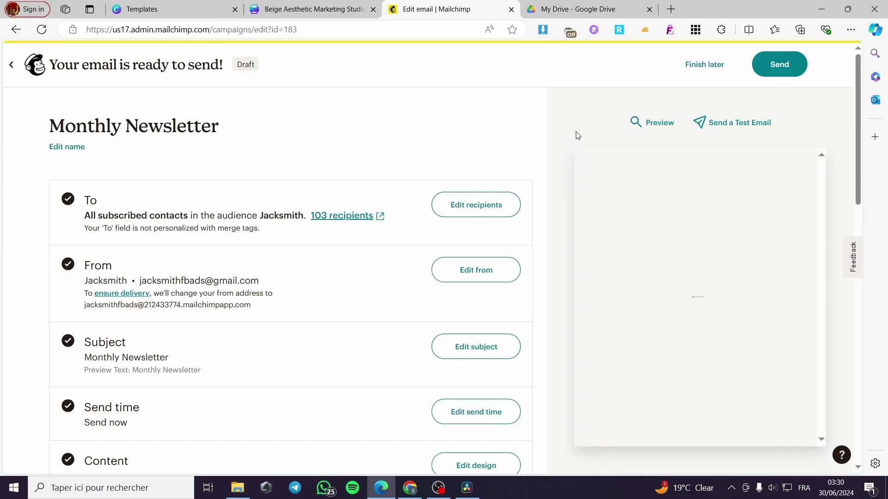
Review the campaign page, then open the 'Ready to send?' confirmation and close it without sending
{"action": "scroll", "coordinate": [337, 353], "scroll_direction": "down", "scroll_amount": 3}
{"action": "scroll", "coordinate": [705, 315], "scroll_direction": "down", "scroll_amount": 10}
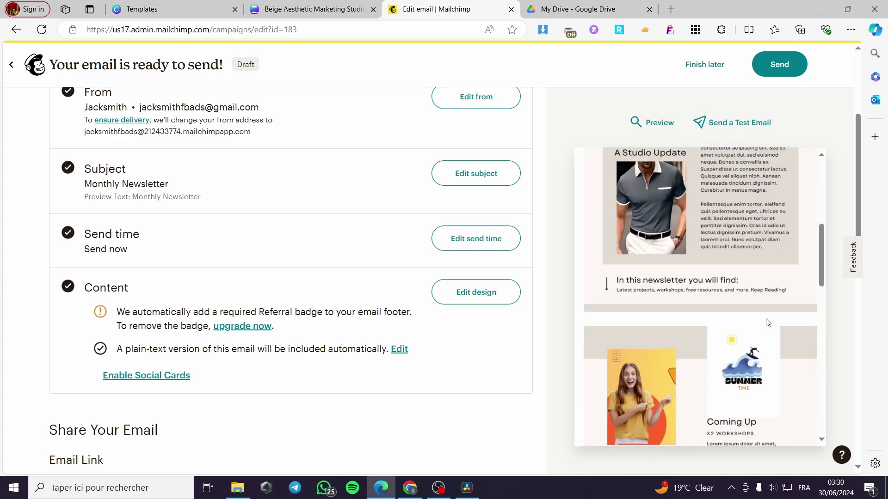
{"action": "left_click", "coordinate": [794, 56]}
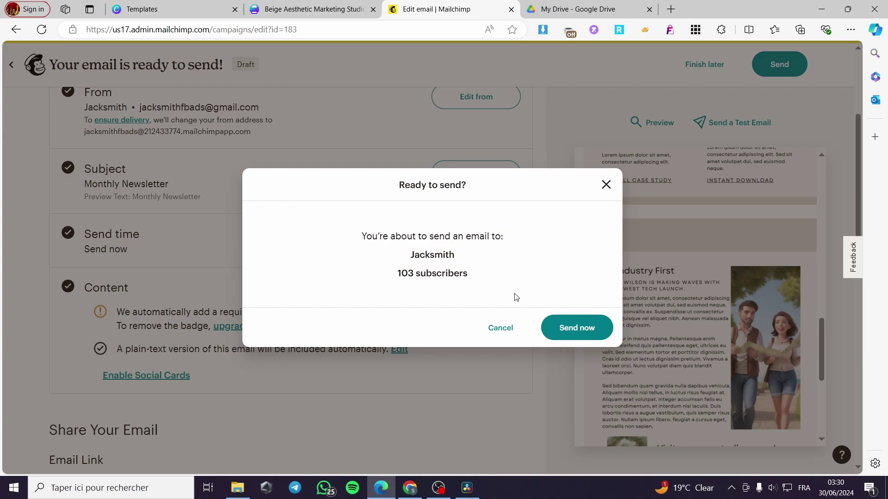
{"action": "left_click", "coordinate": [607, 186]}
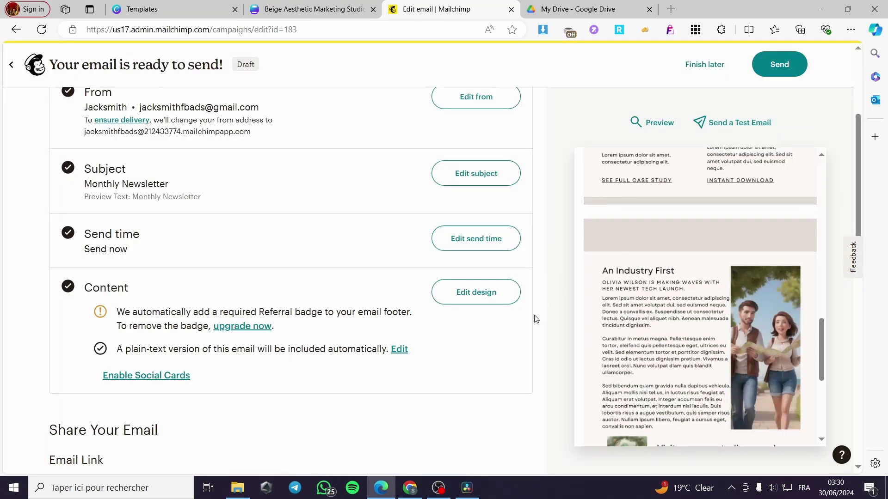